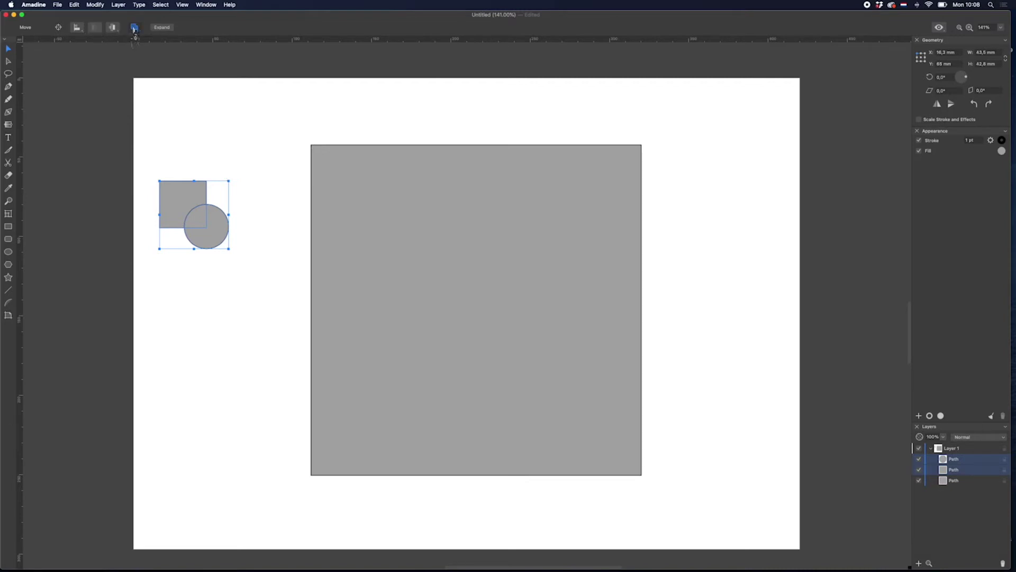
Subtract the circle from the small square it overlaps.
{"action": "left_click", "coordinate": [158, 104]}
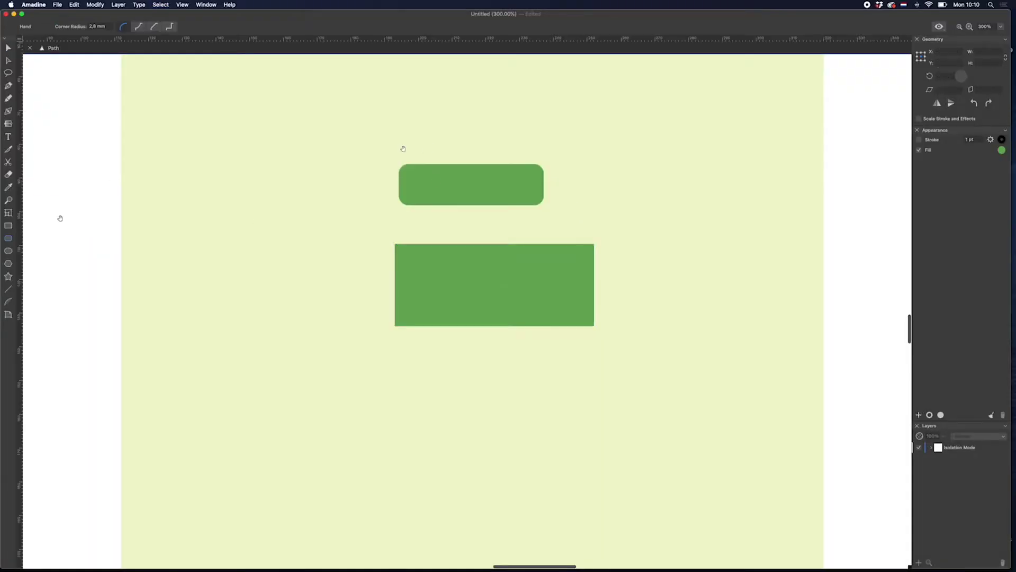
Leave isolation mode on the path and set the fill colour to white.
{"action": "left_click_drag", "start_coordinate": [403, 149], "coordinate": [421, 239]}
{"action": "key", "text": "Escape"}
{"action": "left_click", "coordinate": [1002, 149]}
{"action": "left_click", "coordinate": [970, 208]}
{"action": "key", "text": "Escape"}
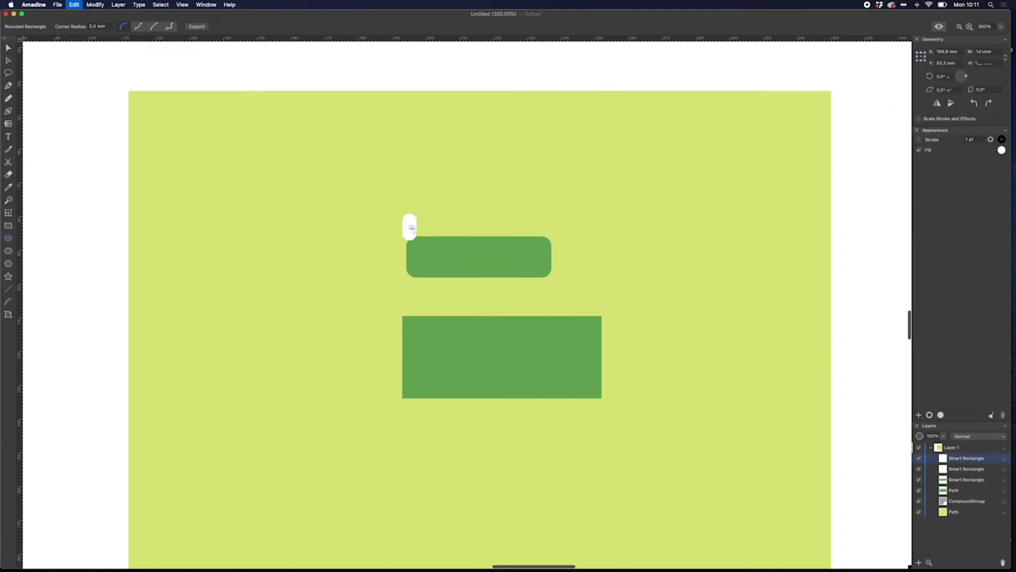
Duplicate the white rounded eye shape to its right and delete the large green rectangle below the crocodile's head.
{"action": "key", "text": "a"}
{"action": "left_click_drag", "start_coordinate": [414, 233], "coordinate": [435, 232]}
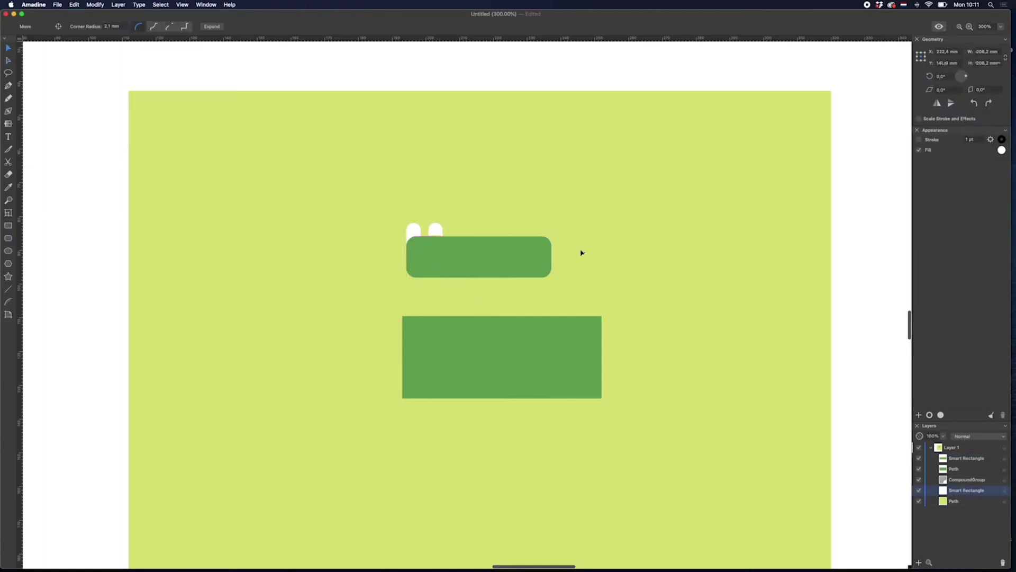
{"action": "key", "text": "Delete"}
{"action": "scroll", "coordinate": [676, 212], "scroll_direction": "up", "scroll_amount": 2}
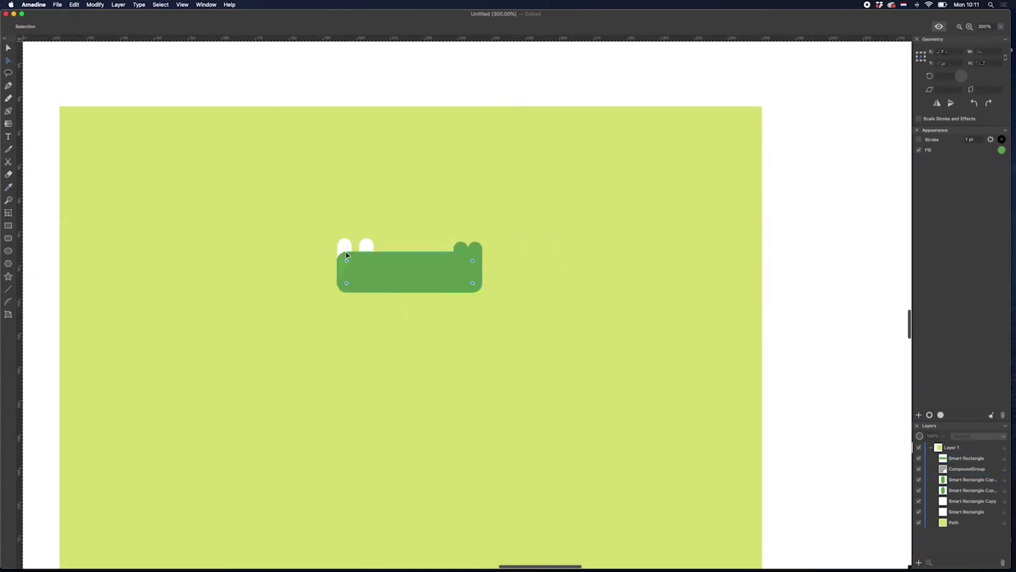
{"action": "left_click", "coordinate": [343, 257]}
{"action": "key", "text": "Escape"}
{"action": "scroll", "coordinate": [572, 301], "scroll_direction": "up", "scroll_amount": 3}
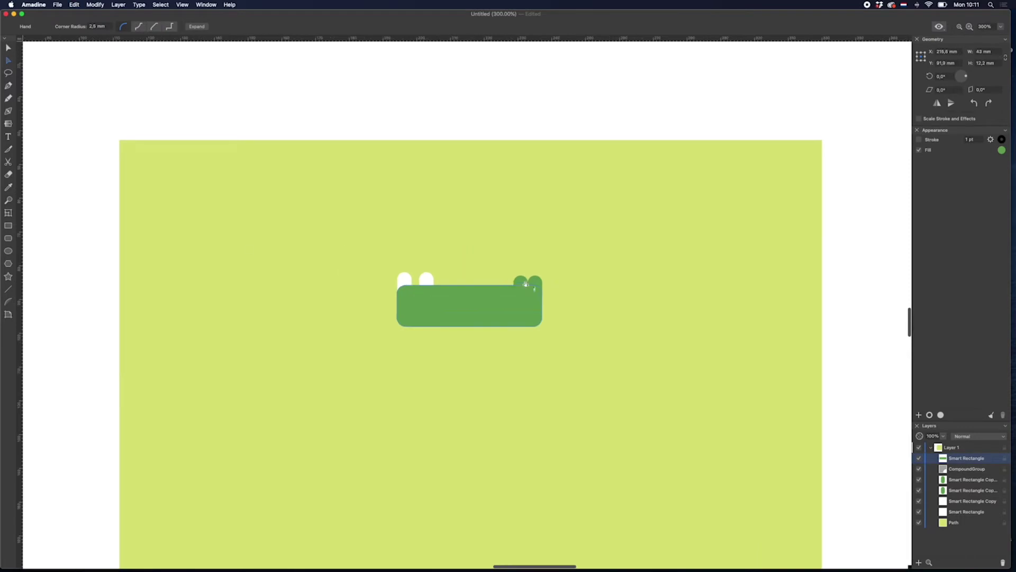
{"action": "left_click", "coordinate": [432, 303]}
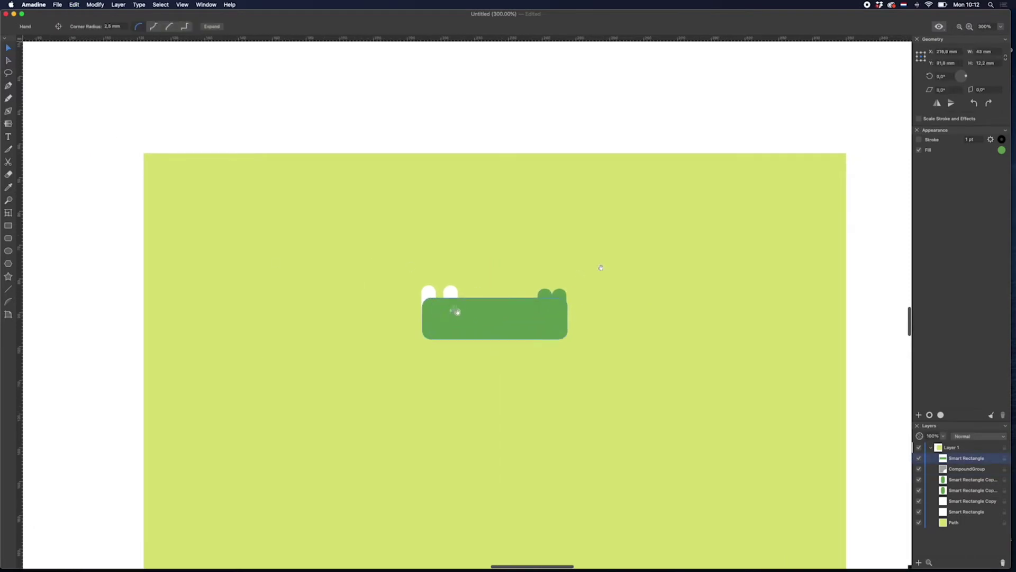
{"action": "scroll", "coordinate": [456, 311], "scroll_direction": "right", "scroll_amount": 5}
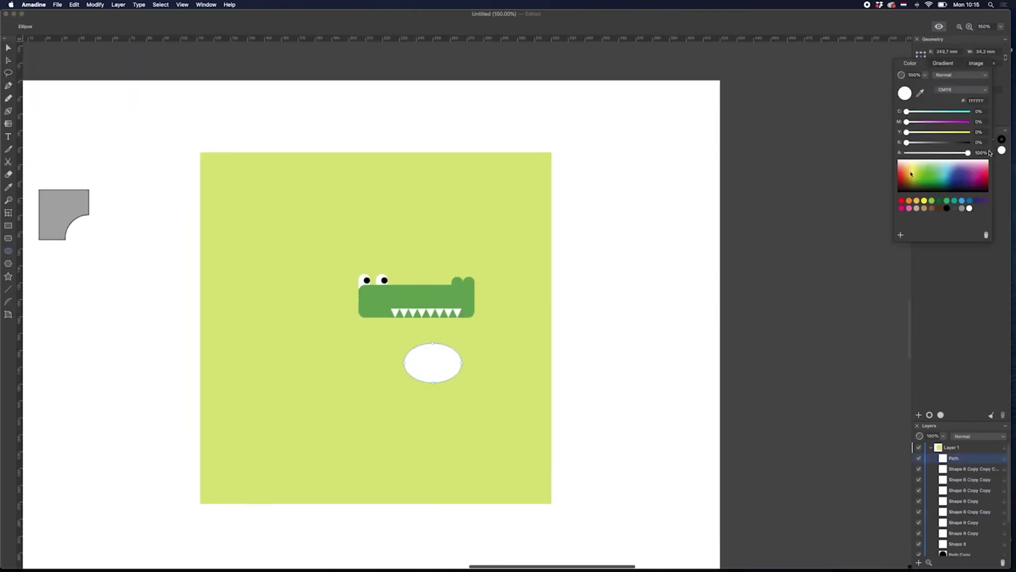
Colour the ellipse below the crocodile brownish red and merge it with a second overlapping ellipse into a bass body.
{"action": "left_click", "coordinate": [902, 202]}
{"action": "left_click_drag", "start_coordinate": [958, 132], "coordinate": [959, 137]}
{"action": "left_click_drag", "start_coordinate": [431, 397], "coordinate": [436, 364]}
{"action": "left_click", "coordinate": [181, 26]}
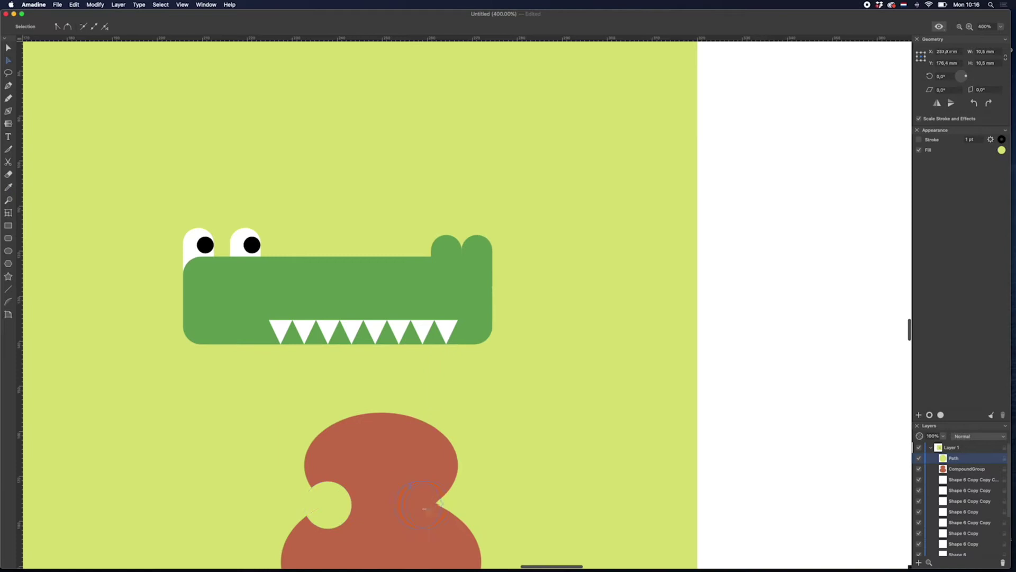
Cut a matching round notch out of the bass body's right side and enlarge the body under the crocodile's head.
{"action": "left_click_drag", "start_coordinate": [424, 508], "coordinate": [438, 507]}
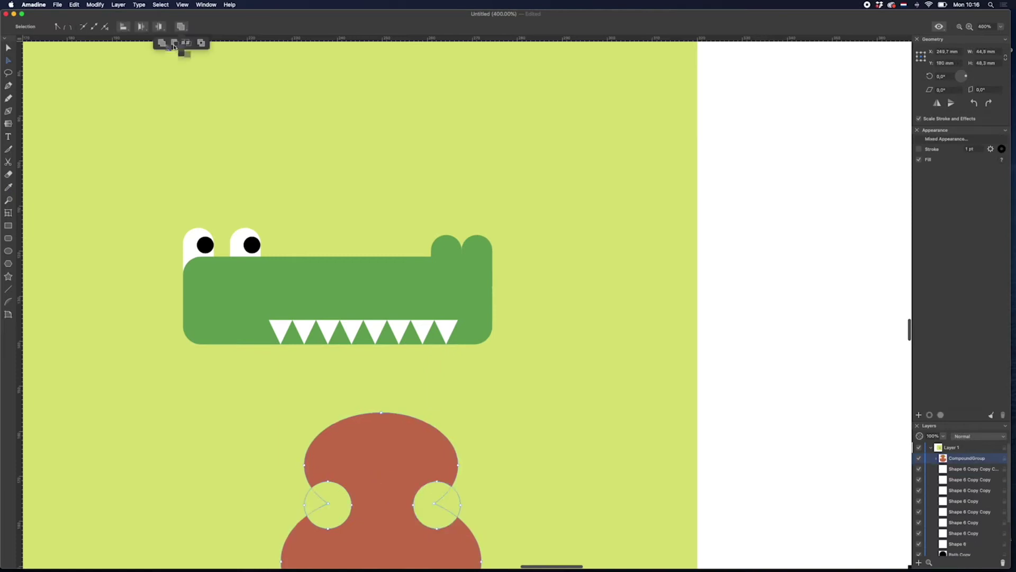
{"action": "left_click", "coordinate": [177, 27]}
{"action": "left_click_drag", "start_coordinate": [440, 377], "coordinate": [443, 373]}
{"action": "key", "text": "super+minus"}
{"action": "key", "text": "v"}
{"action": "left_click", "coordinate": [421, 461]}
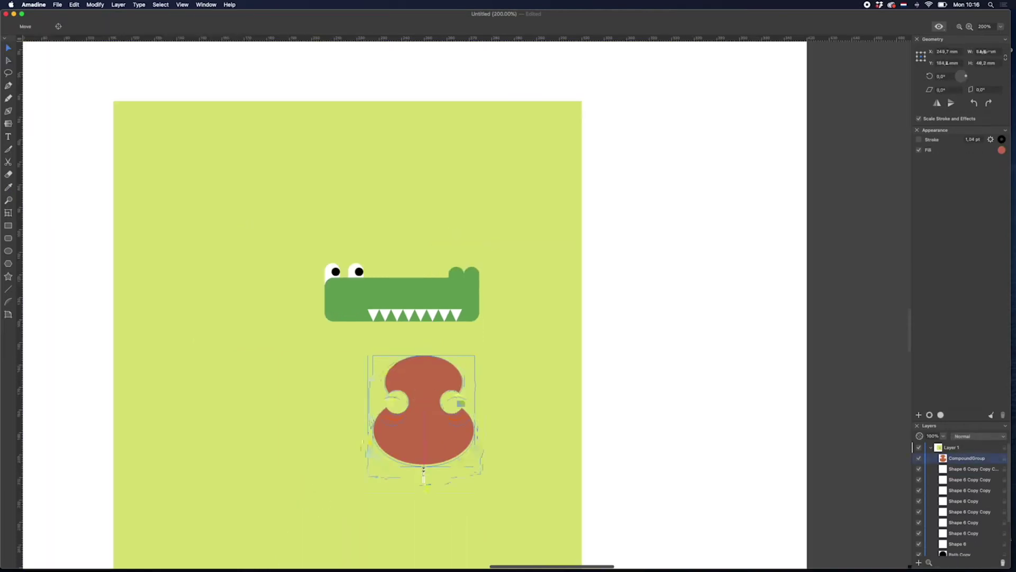
{"action": "left_click", "coordinate": [413, 250]}
{"action": "left_click_drag", "start_coordinate": [410, 277], "coordinate": [423, 379]}
{"action": "key", "text": "i"}
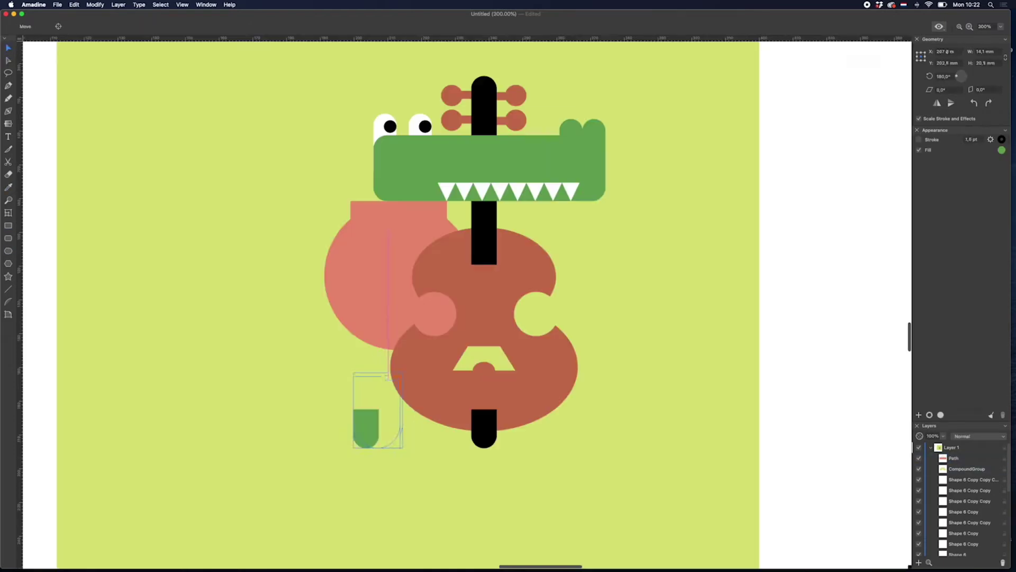
Lengthen the green leg upward to meet the body and duplicate it for a second leg.
{"action": "left_click_drag", "start_coordinate": [376, 404], "coordinate": [370, 339]}
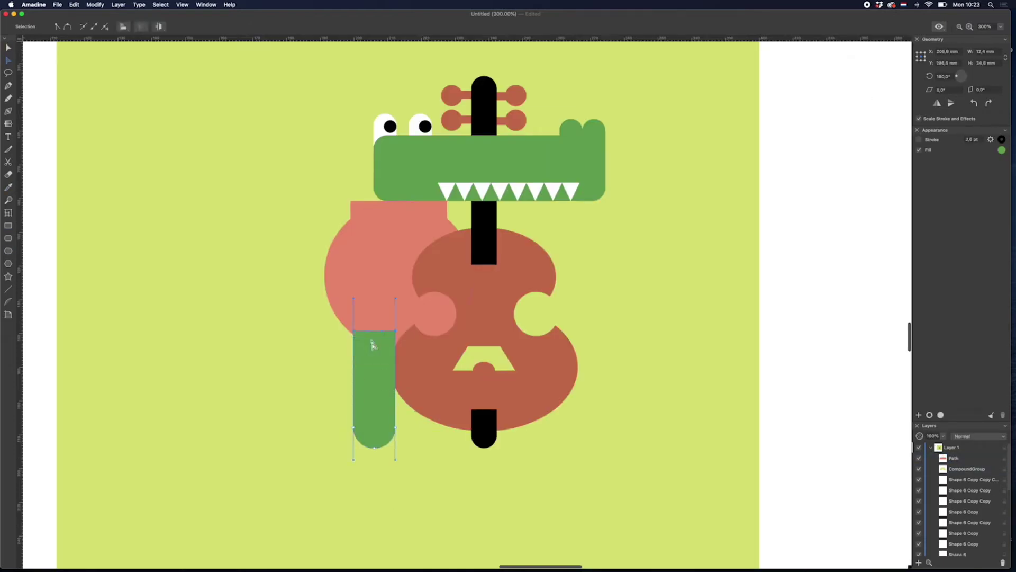
{"action": "key", "text": "v"}
{"action": "key", "text": "super+d"}
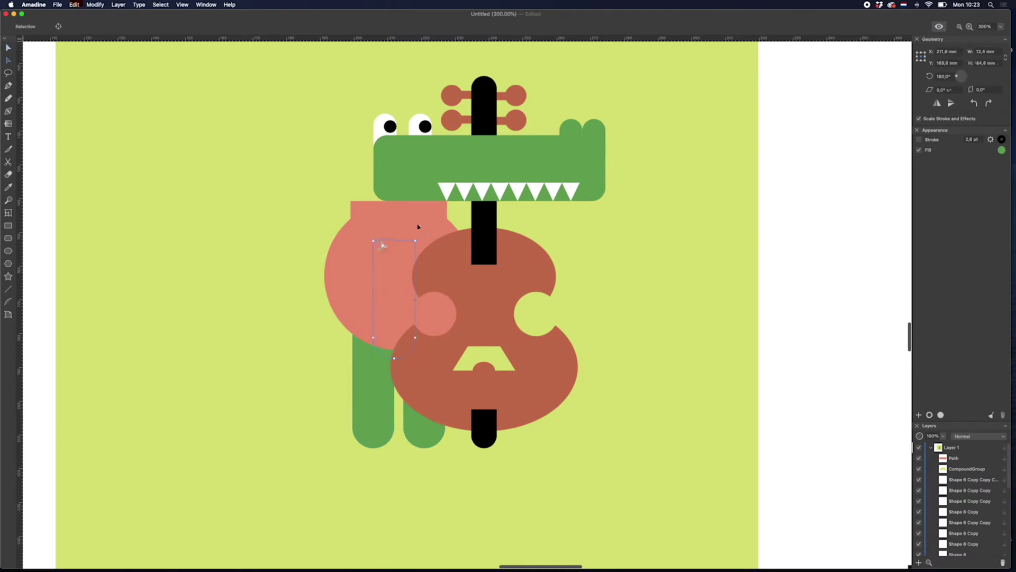
Draw a brown rounded rectangle about 33.3 × 15.2 mm as the bear's snout and rotate a copy upright as its head.
{"action": "left_click_drag", "start_coordinate": [262, 243], "coordinate": [347, 280]}
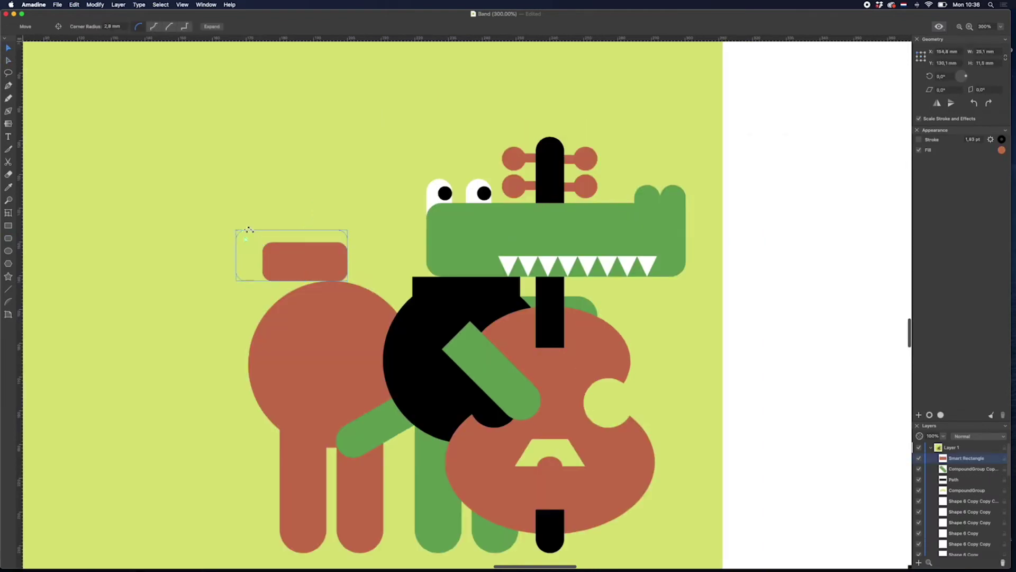
{"action": "left_click_drag", "start_coordinate": [249, 230], "coordinate": [248, 231]}
{"action": "left_click_drag", "start_coordinate": [310, 273], "coordinate": [312, 272]}
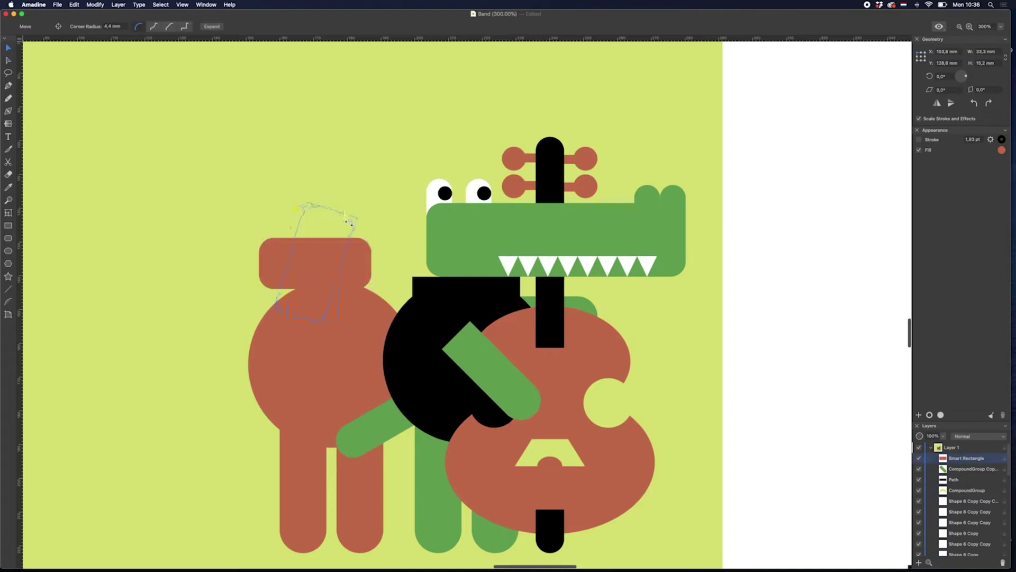
{"action": "mouse_move", "coordinate": [341, 215]}
{"action": "left_mouse_down"}
{"action": "mouse_move", "coordinate": [347, 206]}
{"action": "mouse_move", "coordinate": [326, 210]}
{"action": "mouse_move", "coordinate": [344, 200]}
{"action": "mouse_move", "coordinate": [324, 204]}
{"action": "mouse_move", "coordinate": [334, 214]}
{"action": "left_mouse_up"}
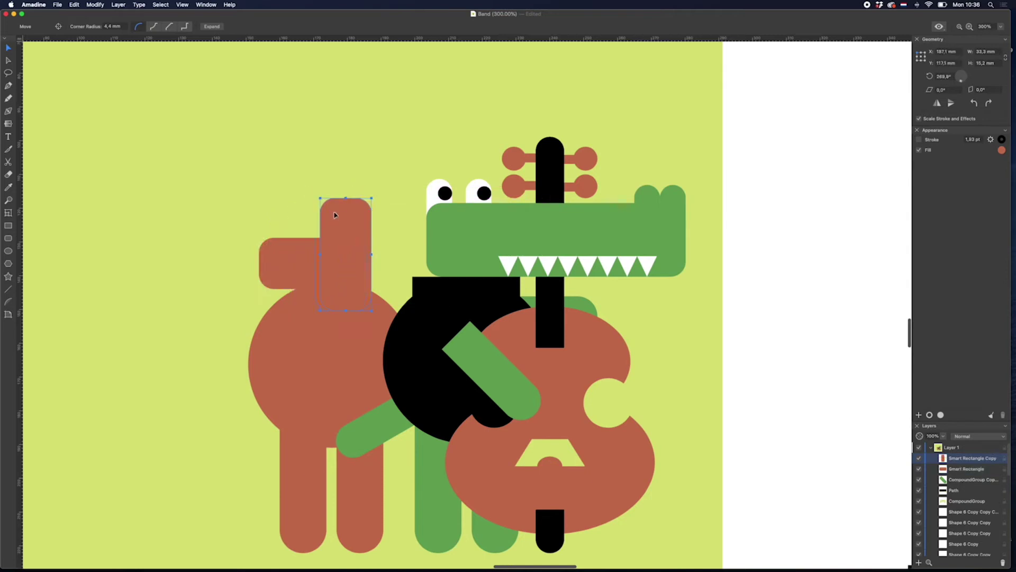
{"action": "key", "text": "Escape"}
Fully round the corners of the bear's snout and head rectangles and shift both slightly left.
{"action": "left_click", "coordinate": [264, 273]}
{"action": "left_click", "coordinate": [340, 221], "text": "shift"}
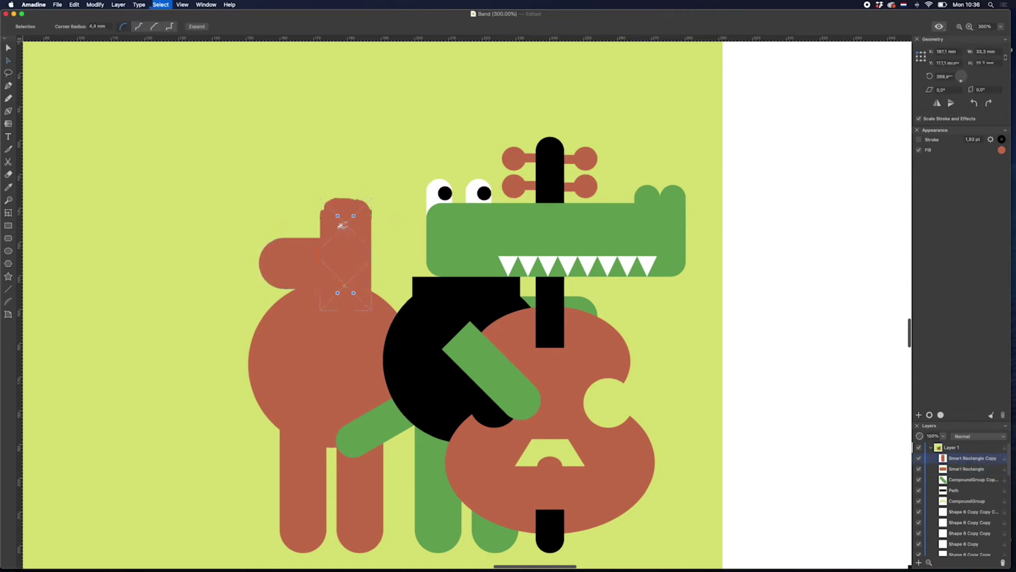
{"action": "left_click_drag", "start_coordinate": [347, 229], "coordinate": [345, 233]}
{"action": "key", "text": "Right"}
{"action": "left_click", "coordinate": [166, 157]}
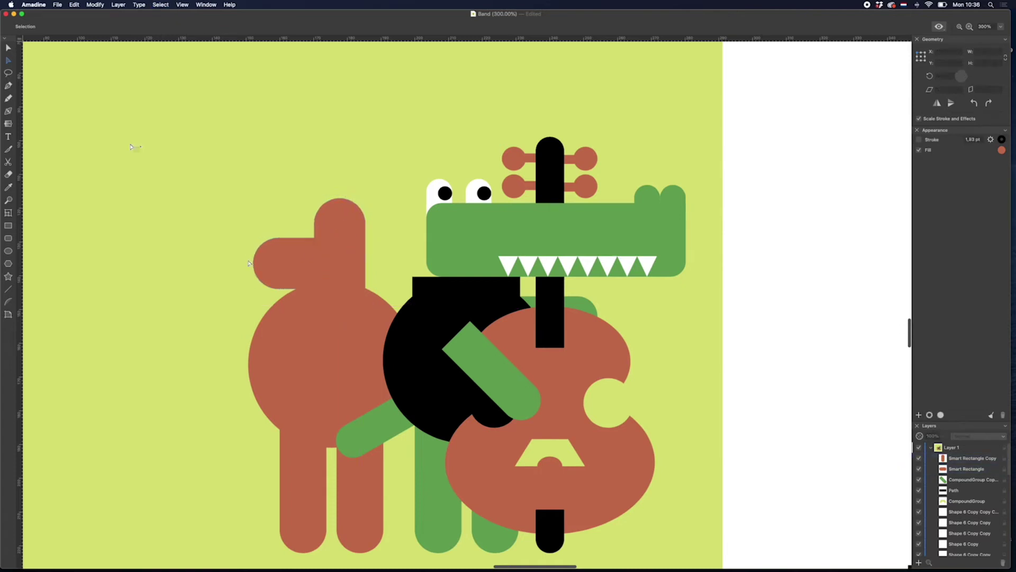
Scale up the bear's snout and head together, making the snout about 38.9 × 17.7 mm.
{"action": "left_click", "coordinate": [248, 263]}
{"action": "left_click", "coordinate": [356, 211], "text": "shift"}
{"action": "left_click_drag", "start_coordinate": [340, 199], "coordinate": [332, 156]}
{"action": "left_click", "coordinate": [311, 211]}
{"action": "left_click", "coordinate": [344, 220]}
{"action": "left_click", "coordinate": [334, 218]}
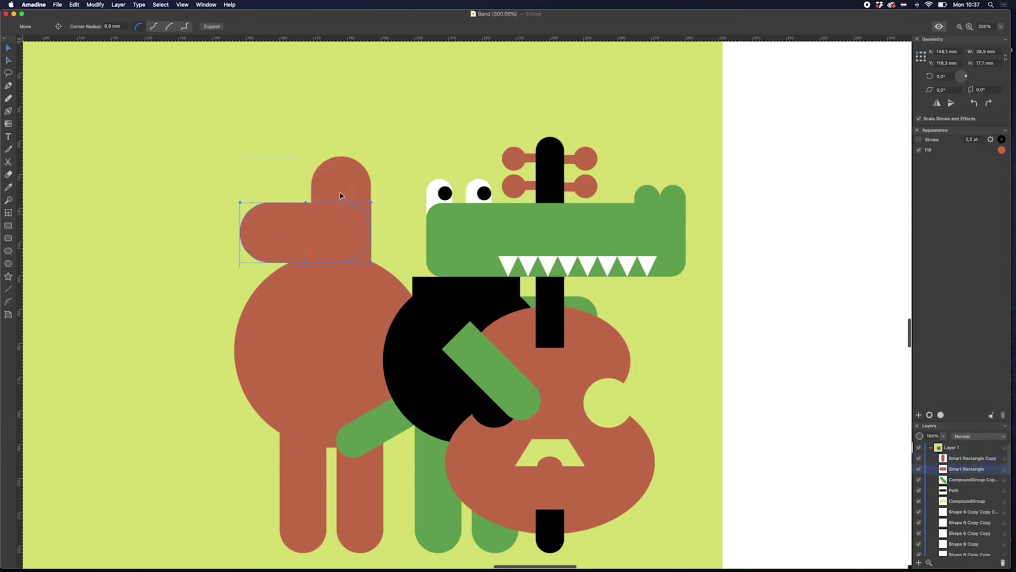
{"action": "left_click", "coordinate": [415, 243]}
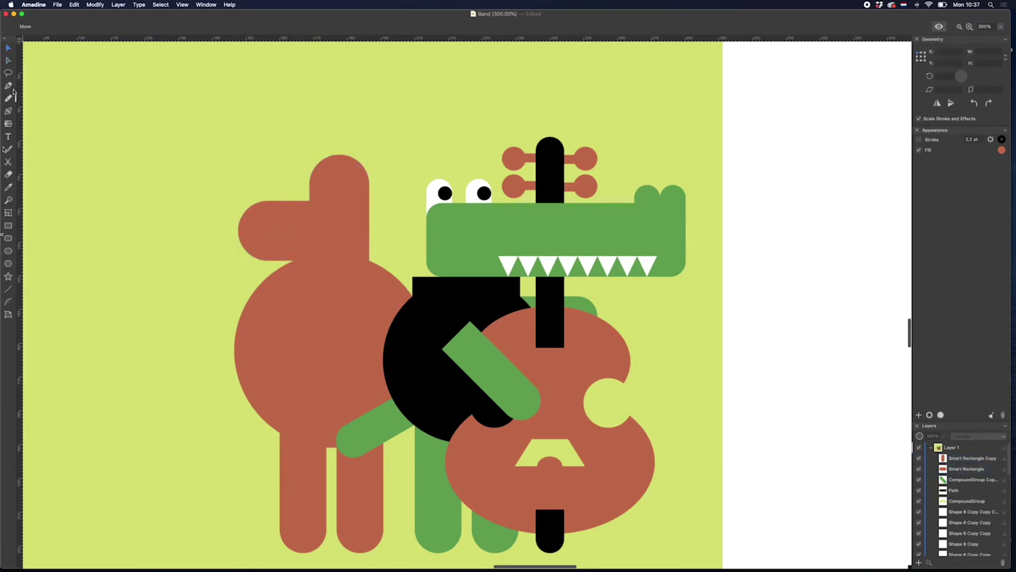
Add a black circular nose at the snout's tip and two brown circular ears on top of the bear's head.
{"action": "left_click_drag", "start_coordinate": [257, 218], "coordinate": [367, 155]}
{"action": "key", "text": "v"}
{"action": "left_click", "coordinate": [347, 184]}
{"action": "key", "text": "v"}
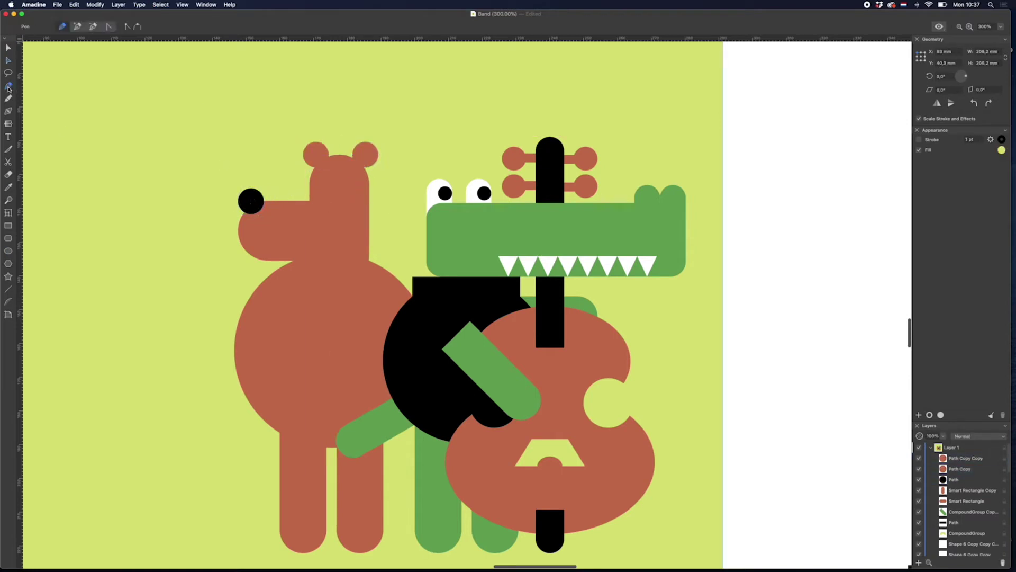
Draw a small square on the bear's head, turn it into a black 3 pt chevron eye and adjust its placement.
{"action": "left_click", "coordinate": [8, 225]}
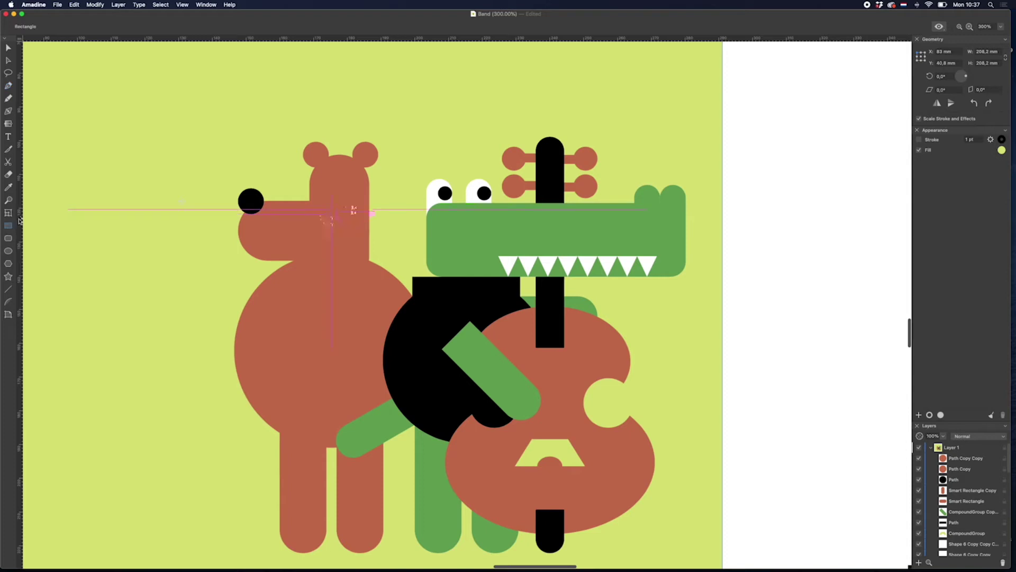
{"action": "left_click_drag", "start_coordinate": [332, 209], "coordinate": [348, 193]}
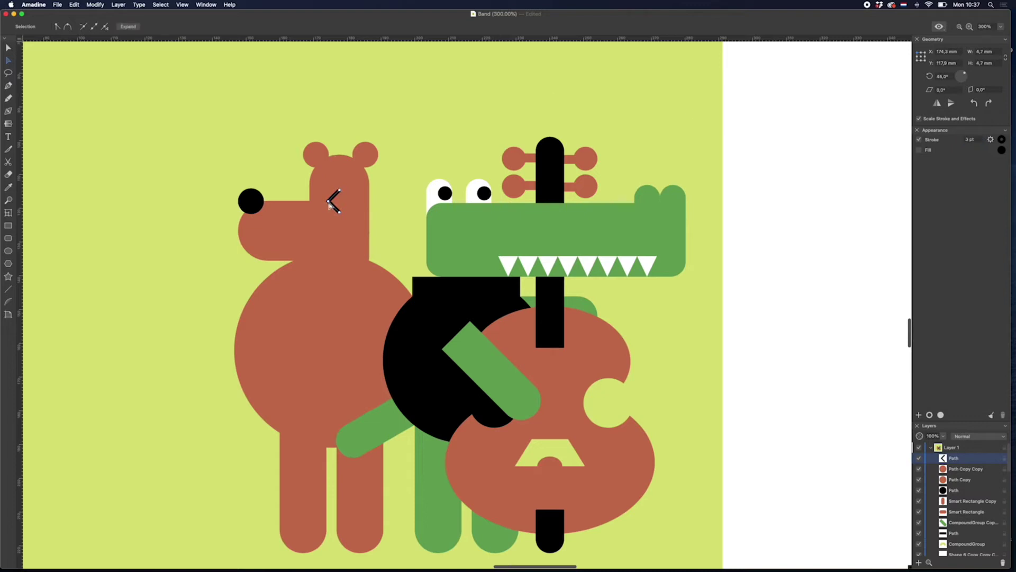
{"action": "key", "text": "v"}
{"action": "left_click_drag", "start_coordinate": [337, 202], "coordinate": [342, 202]}
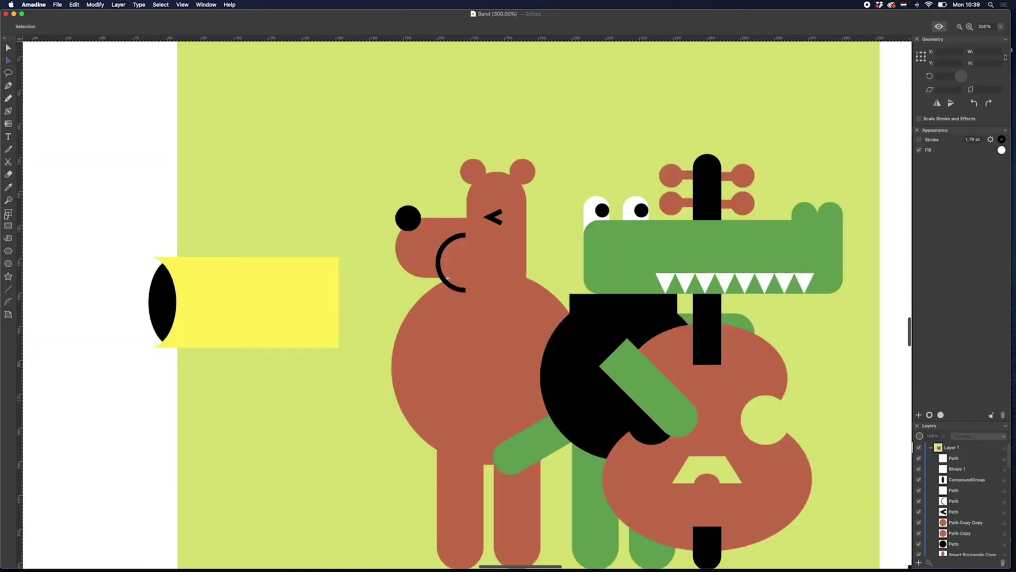
Draw a large rounded rectangle, about 128.7 × 50.8 mm, and place it over the upper part of the yellow rectangle.
{"action": "left_click", "coordinate": [8, 238]}
{"action": "left_click_drag", "start_coordinate": [145, 195], "coordinate": [493, 368]}
{"action": "key", "text": "v"}
{"action": "left_click_drag", "start_coordinate": [313, 276], "coordinate": [313, 174]}
{"action": "mouse_move", "coordinate": [280, 285]}
{"action": "left_mouse_down"}
{"action": "mouse_move", "coordinate": [340, 261]}
{"action": "mouse_move", "coordinate": [310, 236]}
{"action": "mouse_move", "coordinate": [308, 463]}
{"action": "mouse_move", "coordinate": [297, 301]}
{"action": "mouse_move", "coordinate": [224, 257]}
{"action": "mouse_move", "coordinate": [249, 177]}
{"action": "mouse_move", "coordinate": [257, 403]}
{"action": "mouse_move", "coordinate": [257, 230]}
{"action": "left_mouse_up"}
Copy the large rounded rectangle and move the copy over the yellow rectangle's lower part, leaving a strip between them.
{"action": "left_click", "coordinate": [74, 5]}
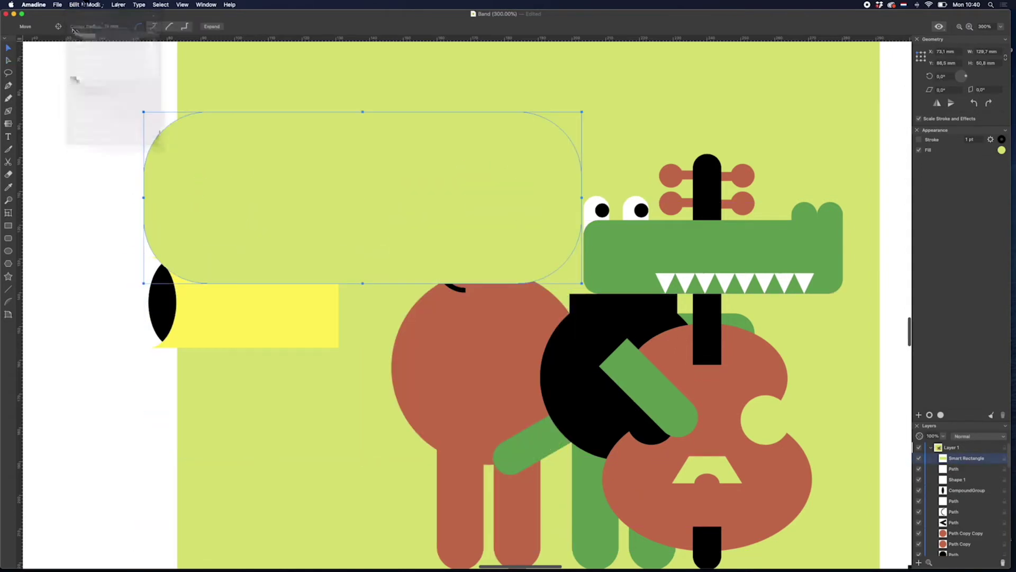
{"action": "left_click", "coordinate": [95, 56]}
{"action": "left_click", "coordinate": [74, 5]}
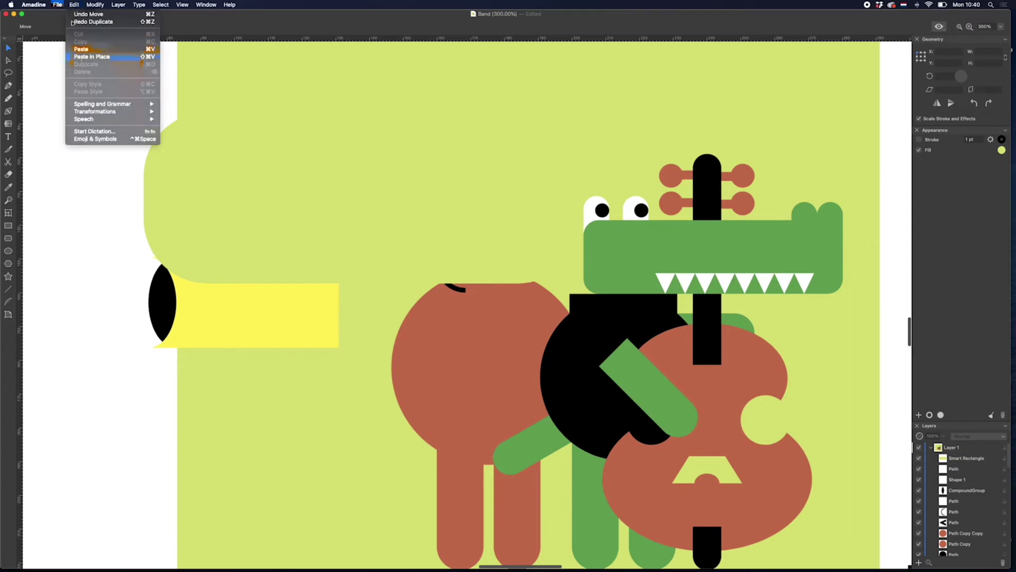
{"action": "left_click", "coordinate": [95, 66]}
{"action": "left_click_drag", "start_coordinate": [208, 229], "coordinate": [215, 361]}
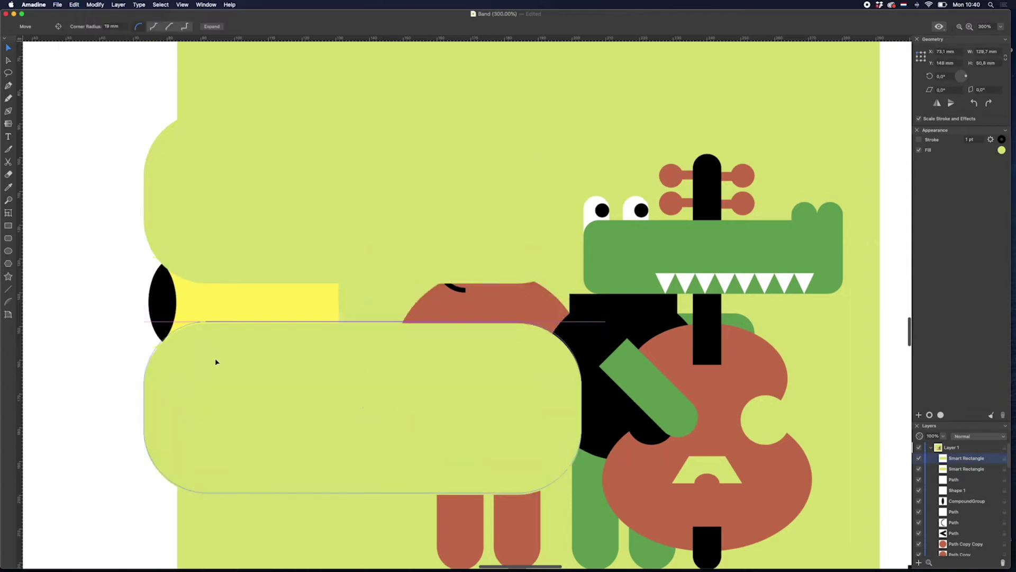
Stretch both large rounded rectangles together to the right.
{"action": "left_click", "coordinate": [222, 272], "text": "shift"}
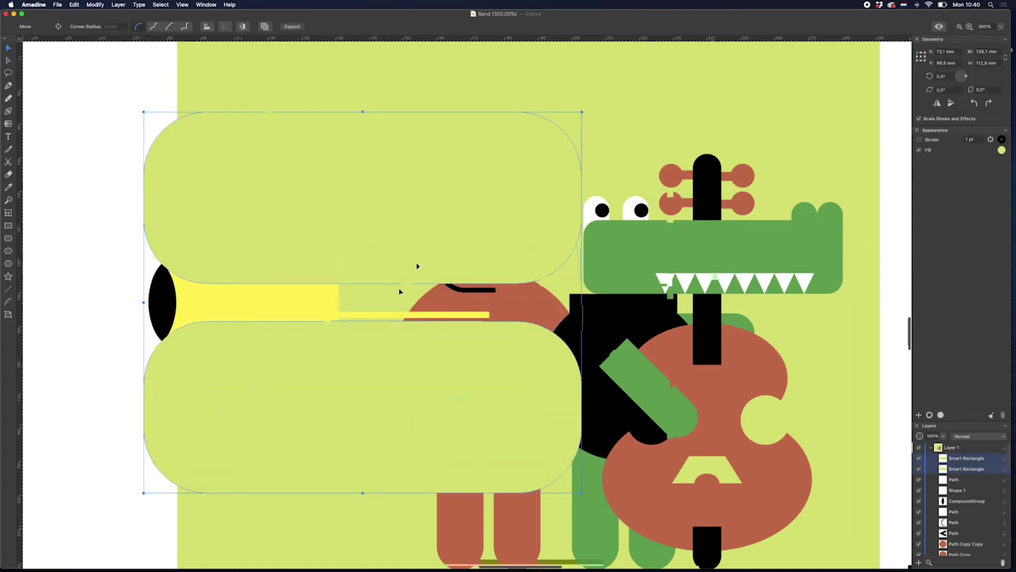
{"action": "key", "text": "super+minus"}
{"action": "left_click_drag", "start_coordinate": [522, 302], "coordinate": [658, 302]}
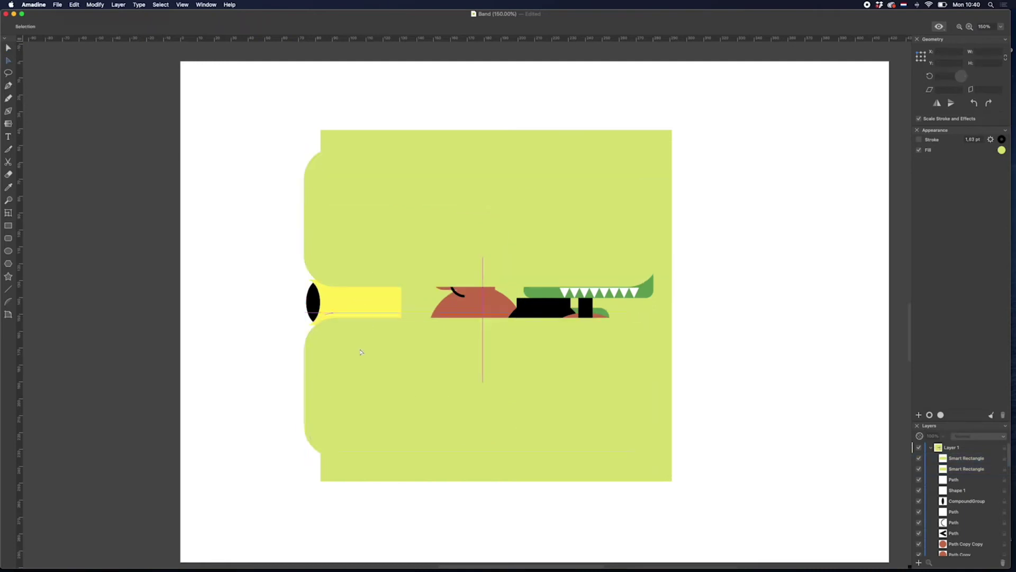
Narrow the gap between the two rounded rectangles and subtract them from the yellow rectangle to form a flared trumpet tube.
{"action": "left_click", "coordinate": [360, 347]}
{"action": "left_click_drag", "start_coordinate": [360, 347], "coordinate": [371, 301]}
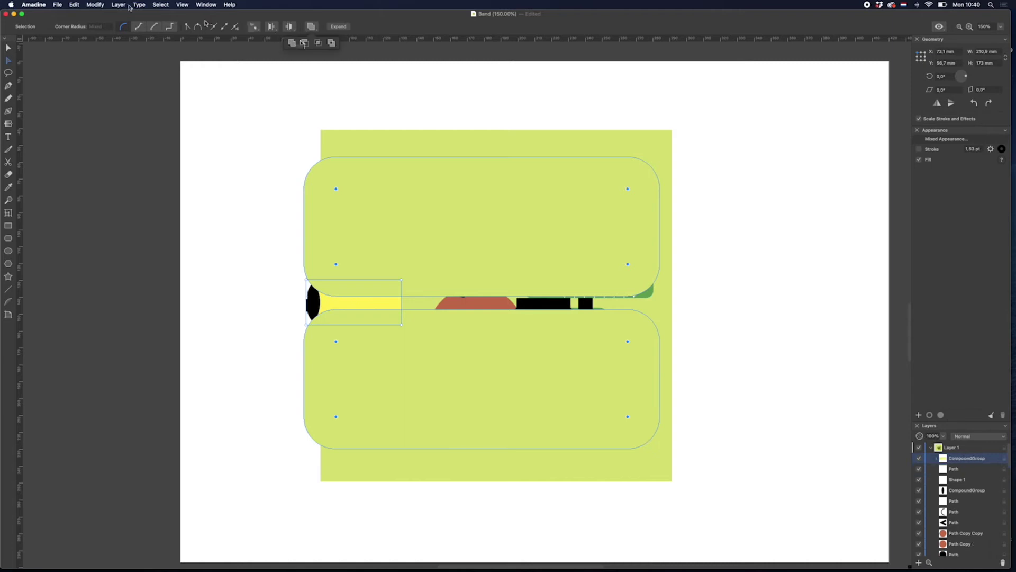
{"action": "key", "text": "super+alt+s"}
{"action": "key", "text": "Delete"}
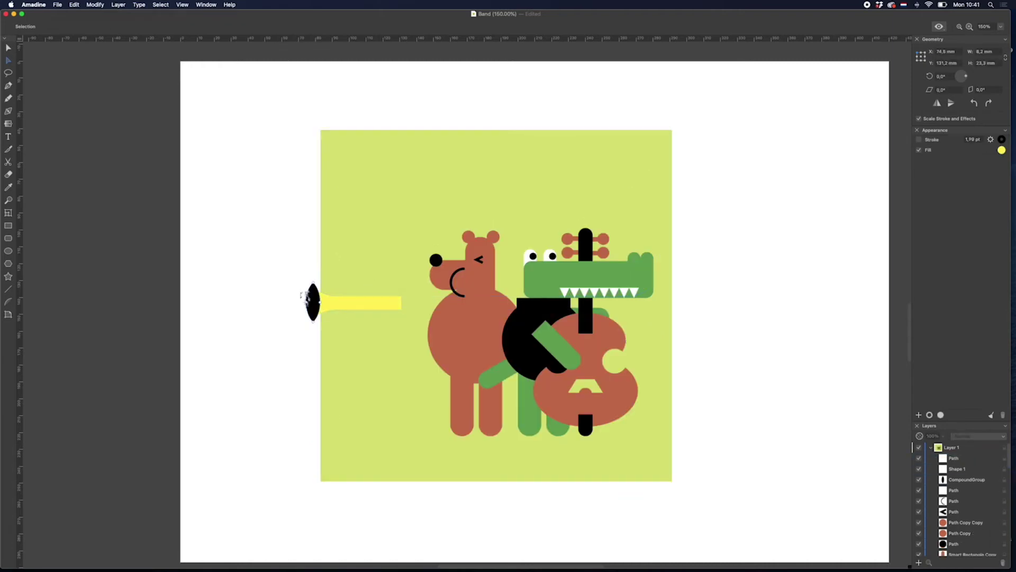
Move the trumpet's bell and yellow tube together to the right, up against the bear.
{"action": "left_click", "coordinate": [312, 299]}
{"action": "left_click", "coordinate": [392, 305], "text": "shift"}
{"action": "left_click_drag", "start_coordinate": [391, 304], "coordinate": [446, 308]}
{"action": "key", "text": "super+plus"}
Select the trumpet's bell and tube together, scale them down and position them at the bear's mouth.
{"action": "left_click", "coordinate": [358, 297]}
{"action": "key", "text": "v"}
{"action": "left_click", "coordinate": [175, 299], "text": "shift"}
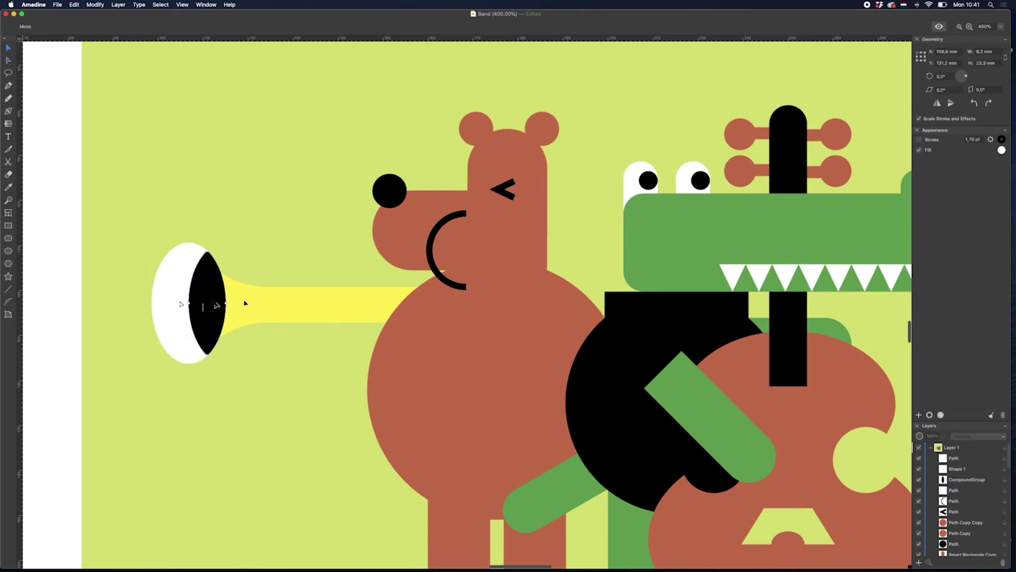
{"action": "key", "text": "a"}
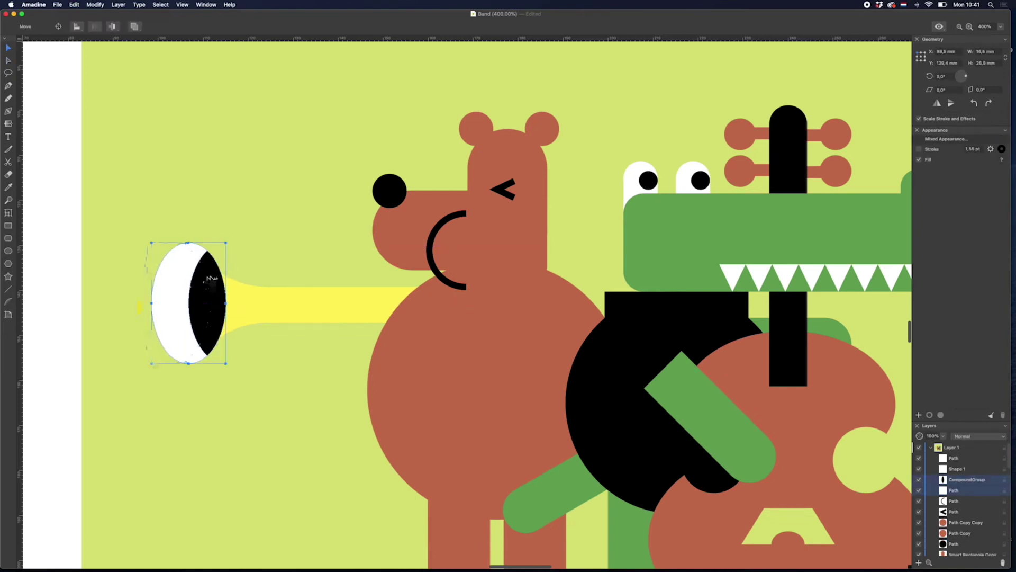
{"action": "left_click", "coordinate": [278, 310], "text": "shift"}
{"action": "key", "text": "v"}
{"action": "left_click_drag", "start_coordinate": [245, 314], "coordinate": [329, 270]}
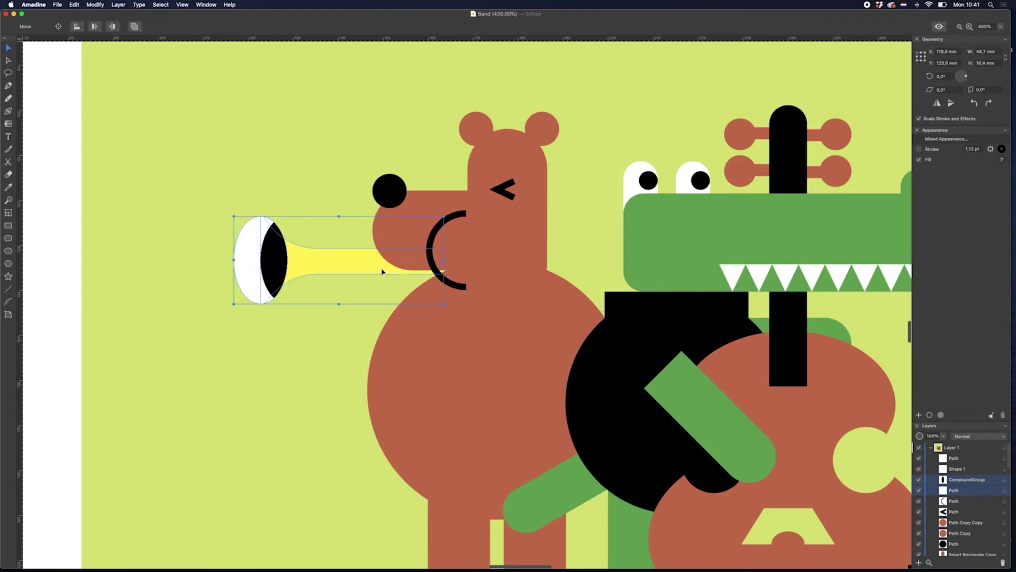
Bring the trumpet in front of the bear's snout and clear the selection.
{"action": "key", "text": "super+shift+bracketright"}
{"action": "key", "text": "a"}
{"action": "key", "text": "super+shift+a"}
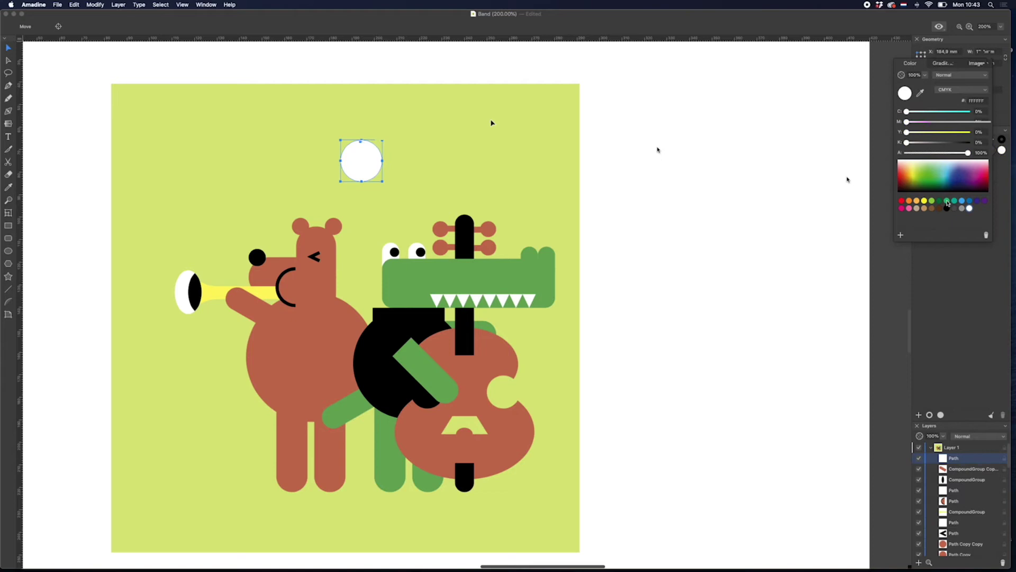
Draw a tall, narrow white rectangle down from the white circle to form the bird's neck.
{"action": "left_click", "coordinate": [608, 182]}
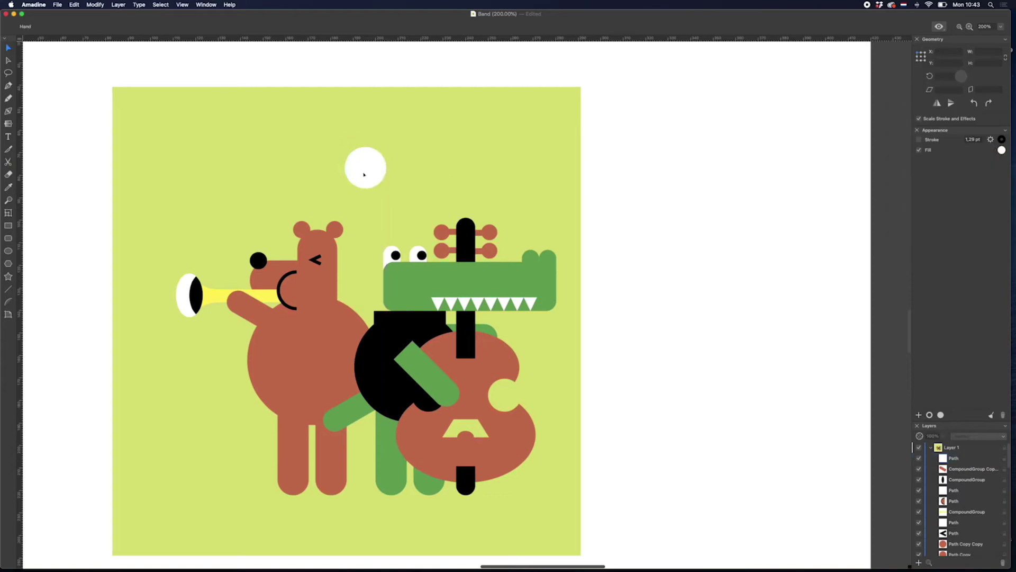
{"action": "key", "text": "super+equal"}
{"action": "mouse_move", "coordinate": [338, 113]}
{"action": "left_mouse_down"}
{"action": "mouse_move", "coordinate": [344, 350]}
{"action": "mouse_move", "coordinate": [334, 348]}
{"action": "left_mouse_up"}
{"action": "key", "text": "i"}
{"action": "key", "text": "v"}
{"action": "key", "text": "super+shift+a"}
Draw a rounded rectangle about 38 by 8 mm beside the bird's head and fill it with the trumpet's yellow.
{"action": "left_click", "coordinate": [9, 242]}
{"action": "left_click_drag", "start_coordinate": [344, 92], "coordinate": [470, 117]}
{"action": "left_click", "coordinate": [89, 291]}
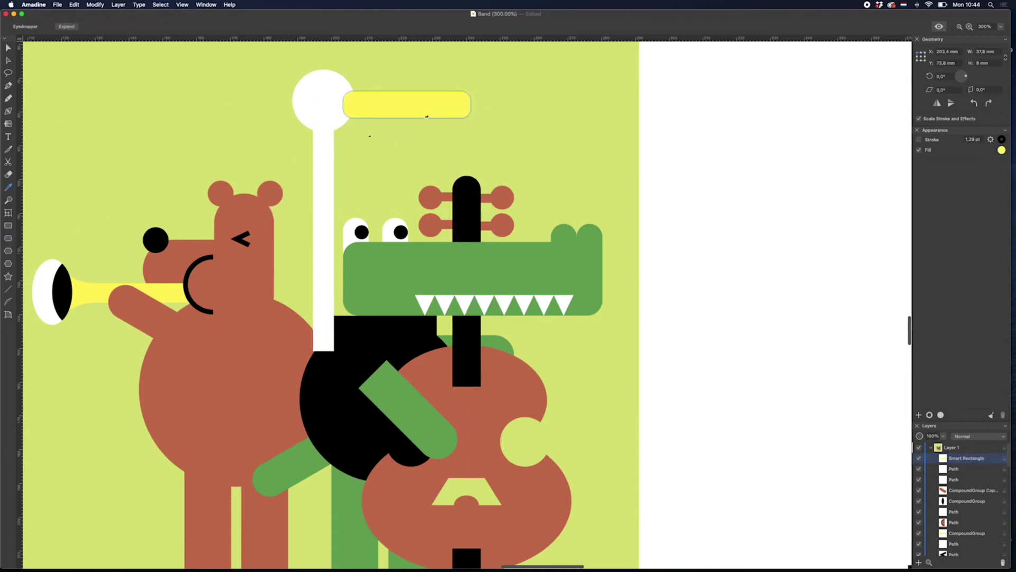
{"action": "key", "text": "v"}
Subtract an overlapping rectangle from the yellow shape to form a flat-bottomed beak and place it behind the bird's head.
{"action": "left_click", "coordinate": [9, 226]}
{"action": "left_click_drag", "start_coordinate": [337, 105], "coordinate": [502, 157]}
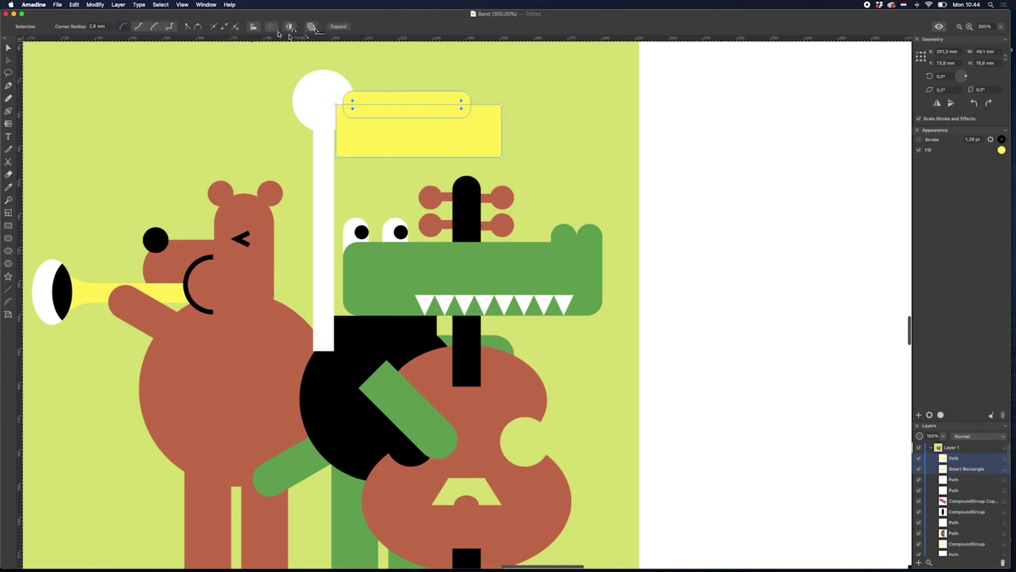
{"action": "left_click", "coordinate": [289, 28]}
{"action": "left_click_drag", "start_coordinate": [329, 108], "coordinate": [240, 116]}
{"action": "left_click_drag", "start_coordinate": [221, 76], "coordinate": [327, 166]}
{"action": "left_click", "coordinate": [99, 30]}
{"action": "left_click_drag", "start_coordinate": [354, 112], "coordinate": [372, 108]}
{"action": "key", "text": "super+bracketleft"}
{"action": "left_click", "coordinate": [403, 117]}
{"action": "left_click", "coordinate": [402, 108]}
Make the headphone cups from two black circles of about 11 mm, the right-hand one a copy sent behind the head.
{"action": "scroll", "coordinate": [265, 127], "scroll_direction": "up", "scroll_amount": 3}
{"action": "scroll", "coordinate": [265, 127], "scroll_direction": "right", "scroll_amount": 2}
{"action": "mouse_move", "coordinate": [236, 138]}
{"action": "left_mouse_down"}
{"action": "mouse_move", "coordinate": [273, 175]}
{"action": "mouse_move", "coordinate": [292, 140]}
{"action": "left_mouse_up"}
{"action": "key", "text": "v"}
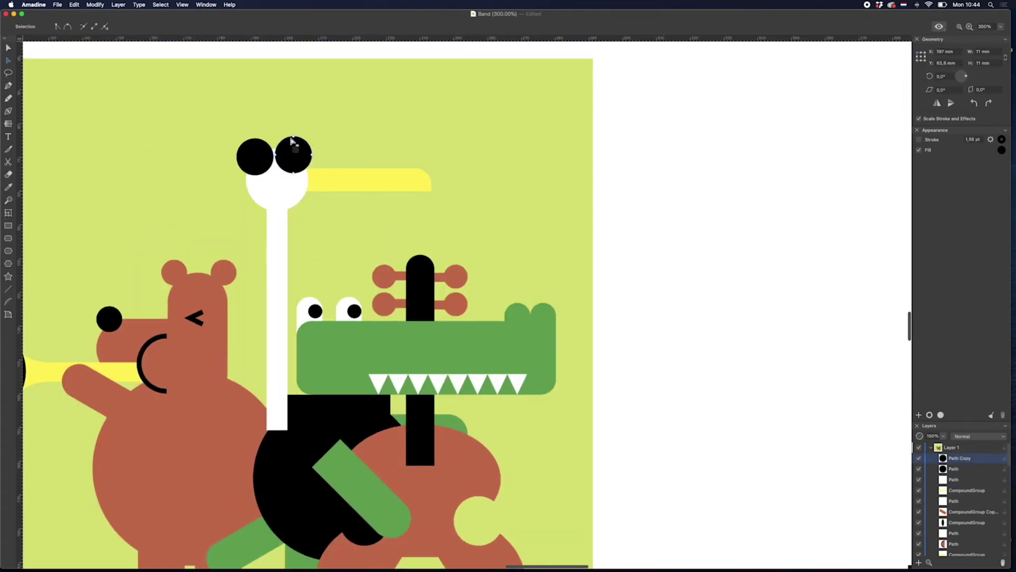
{"action": "key", "text": "super+bracketleft"}
{"action": "key", "text": "super+v"}
{"action": "key", "text": "super+z"}
Place a copy of the bear's black arc above the bird's head, rotated to 270°, without fill and scaled down to about 10 mm wide.
{"action": "key", "text": "a"}
{"action": "left_click", "coordinate": [303, 113]}
{"action": "left_click_drag", "start_coordinate": [321, 125], "coordinate": [327, 160]}
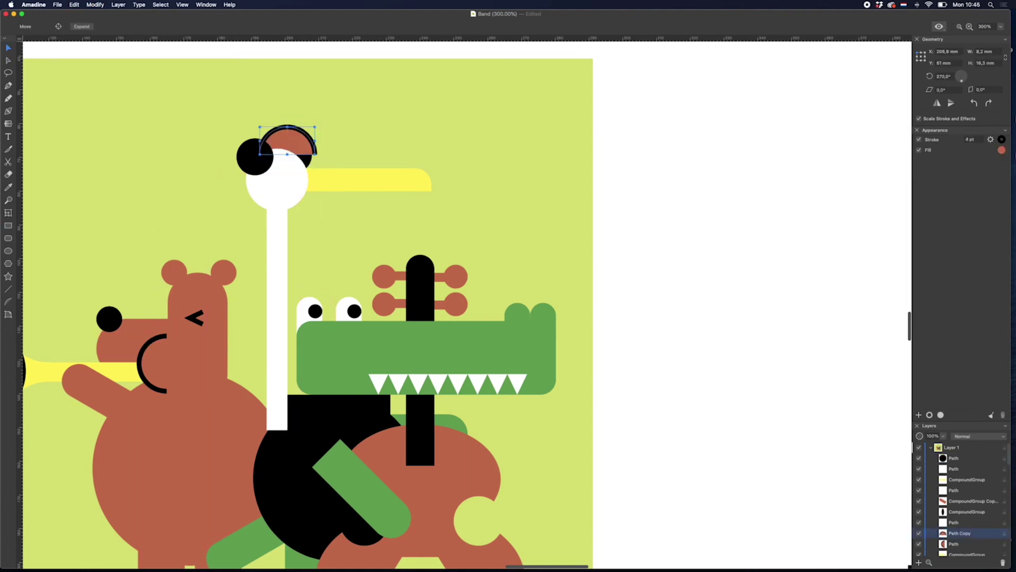
{"action": "left_click", "coordinate": [1002, 151]}
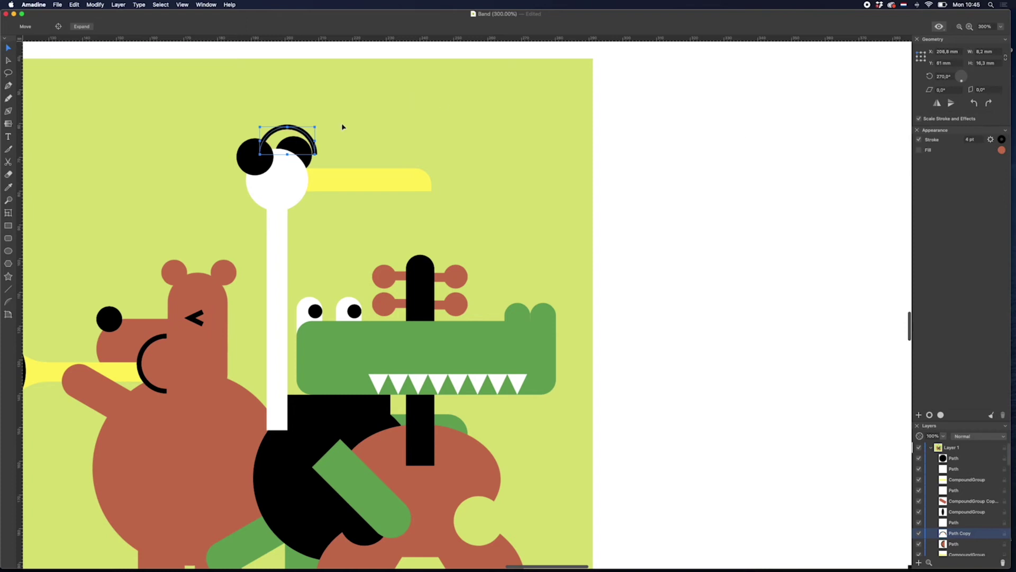
{"action": "left_click_drag", "start_coordinate": [316, 154], "coordinate": [296, 125]}
{"action": "left_click", "coordinate": [290, 125]}
{"action": "left_click", "coordinate": [314, 126]}
Extend both ends of the arc straight down with the Pen tool to form the headphone band.
{"action": "key", "text": "p"}
{"action": "key", "text": "super+y"}
{"action": "key", "text": "super+equal"}
{"action": "scroll", "coordinate": [268, 256], "scroll_direction": "up", "scroll_amount": 2}
{"action": "left_click", "coordinate": [204, 125]}
{"action": "left_click", "coordinate": [8, 85]}
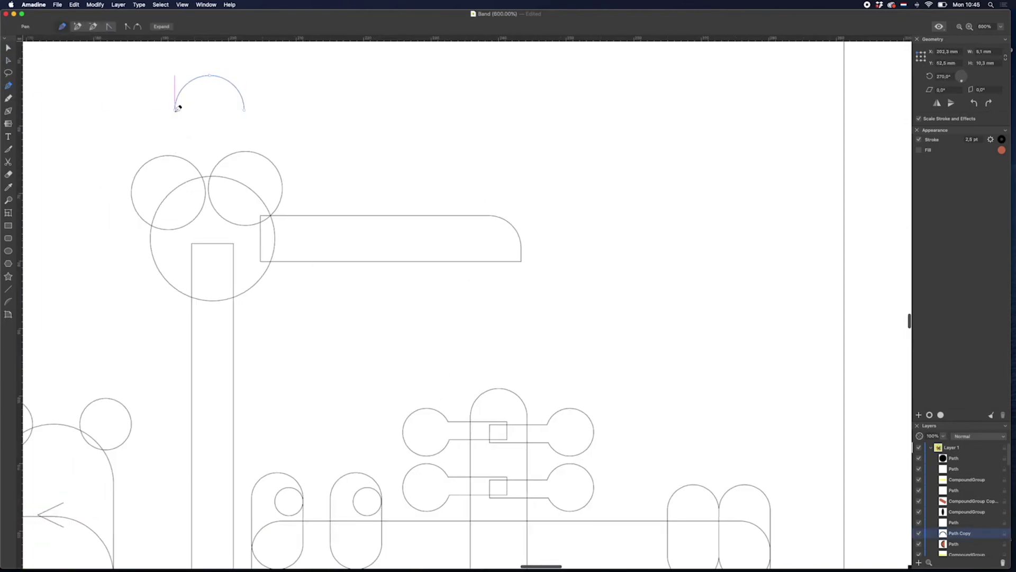
{"action": "left_click", "coordinate": [245, 143]}
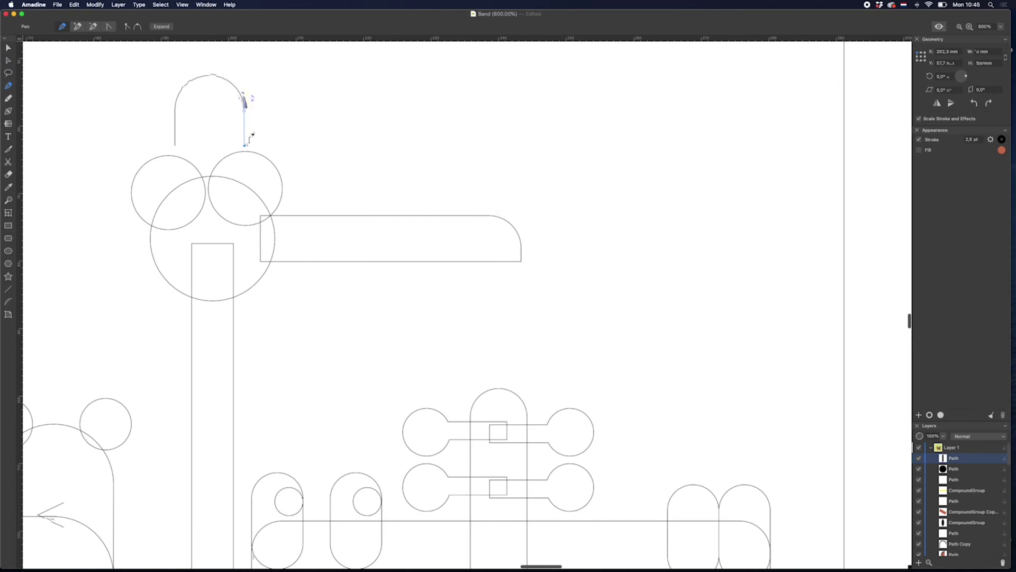
{"action": "key", "text": "super+y"}
{"action": "key", "text": "super+z"}
Move the headphone band down onto the black cups and copy the bear's angled eye onto the bird's head.
{"action": "key", "text": "v"}
{"action": "left_click_drag", "start_coordinate": [245, 117], "coordinate": [239, 137]}
{"action": "left_click_drag", "start_coordinate": [248, 93], "coordinate": [250, 95]}
{"action": "left_click", "coordinate": [113, 218]}
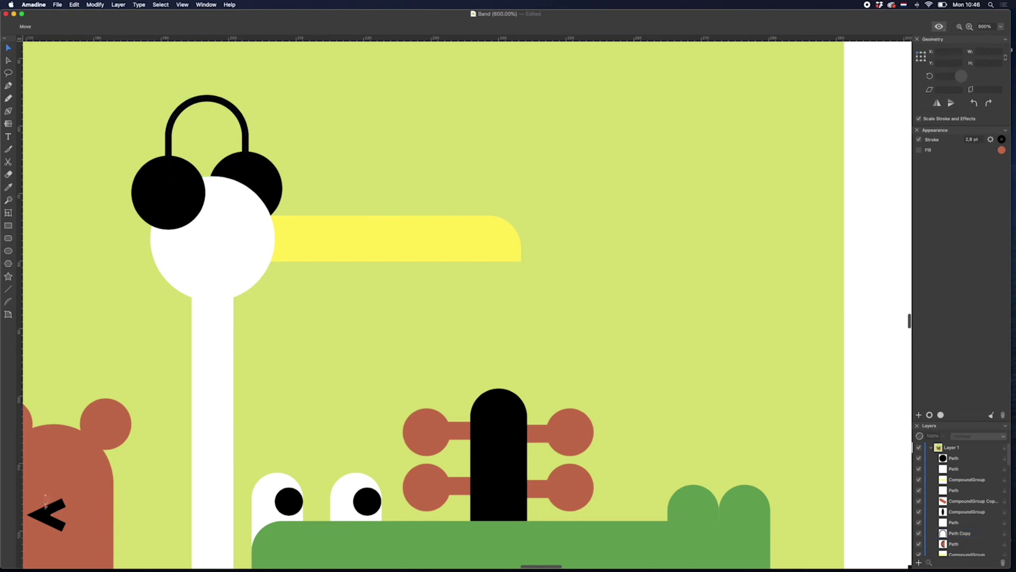
{"action": "left_click_drag", "start_coordinate": [48, 512], "coordinate": [291, 236]}
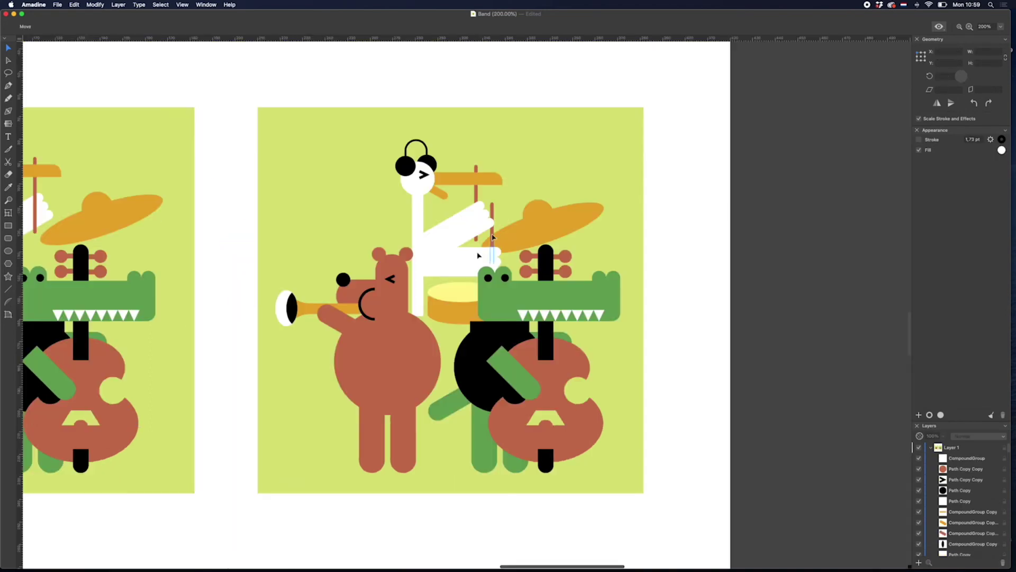
In the second version, shift the bird with its headphones, wings and drumsticks slightly left and the cymbal slightly right.
{"action": "mouse_move", "coordinate": [478, 255]}
{"action": "left_mouse_down"}
{"action": "mouse_move", "coordinate": [478, 207]}
{"action": "mouse_move", "coordinate": [488, 243]}
{"action": "left_mouse_up"}
{"action": "left_click", "coordinate": [476, 193]}
{"action": "left_click_drag", "start_coordinate": [381, 82], "coordinate": [539, 145]}
{"action": "left_click", "coordinate": [539, 146], "text": "shift"}
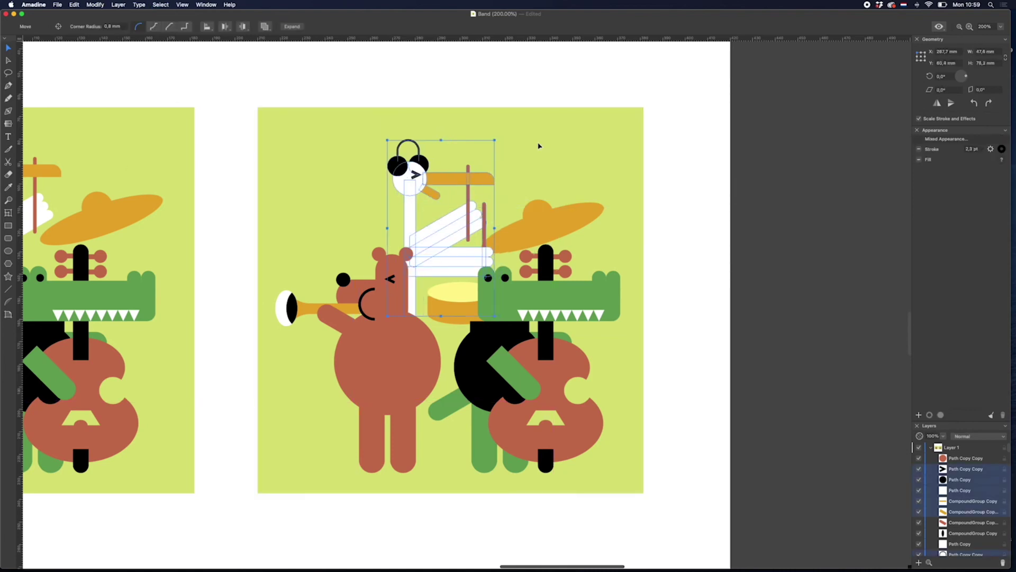
{"action": "key", "text": "super+shift+a"}
{"action": "left_click_drag", "start_coordinate": [561, 224], "coordinate": [574, 225]}
{"action": "key", "text": "super+shift+a"}
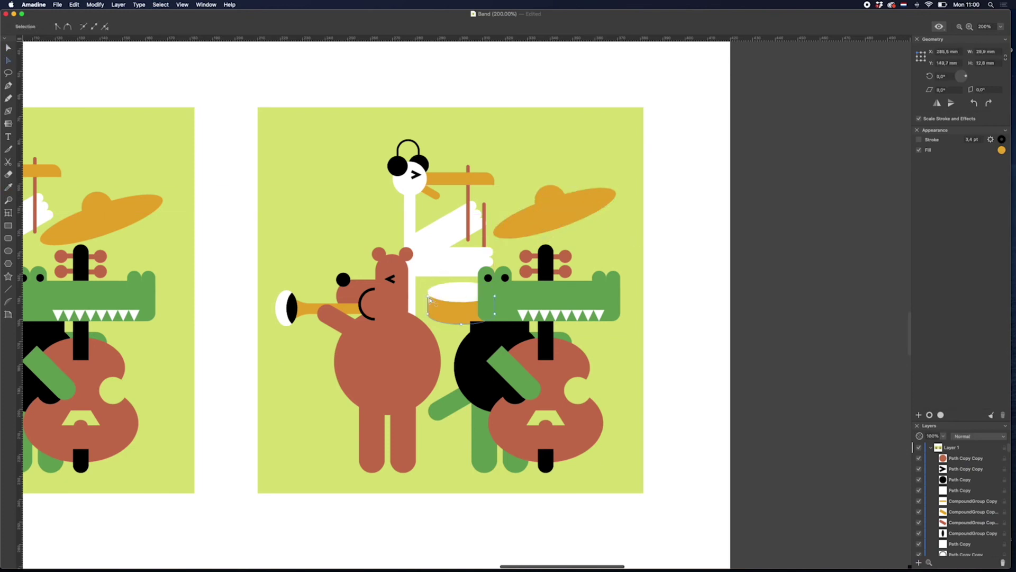
Resize the drum in the second version to make it slightly wider and its orange body taller.
{"action": "left_click_drag", "start_coordinate": [498, 296], "coordinate": [495, 299]}
{"action": "left_click_drag", "start_coordinate": [454, 322], "coordinate": [450, 335]}
{"action": "left_click", "coordinate": [456, 287]}
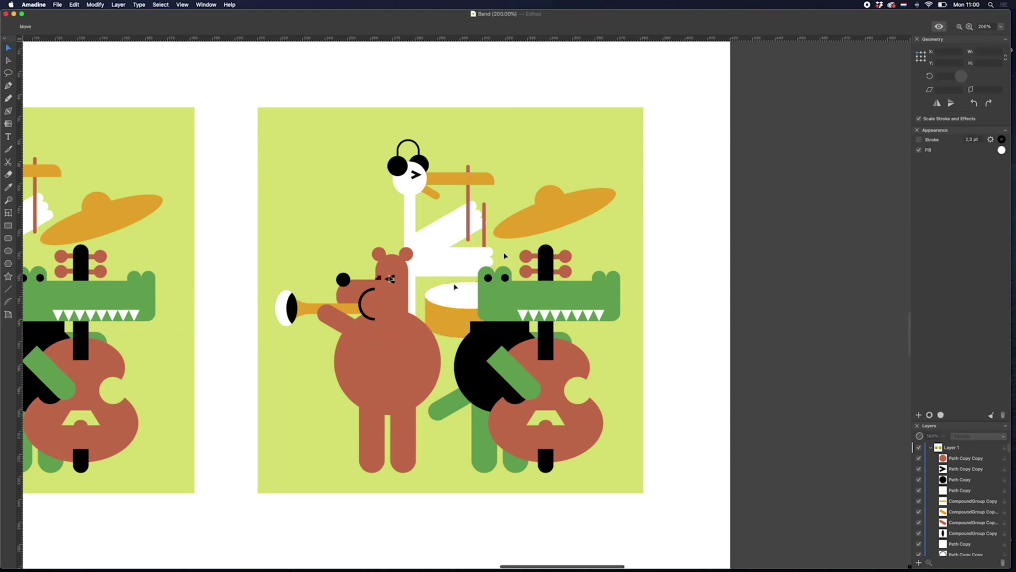
Add a white circle of about 36 mm behind the bear as the bird's body.
{"action": "mouse_move", "coordinate": [436, 276]}
{"action": "left_mouse_down"}
{"action": "mouse_move", "coordinate": [431, 285]}
{"action": "mouse_move", "coordinate": [440, 259]}
{"action": "left_mouse_up"}
{"action": "key", "text": "super+shift+a"}
{"action": "scroll", "coordinate": [346, 196], "scroll_direction": "up", "scroll_amount": 3}
{"action": "scroll", "coordinate": [346, 196], "scroll_direction": "left", "scroll_amount": 3}
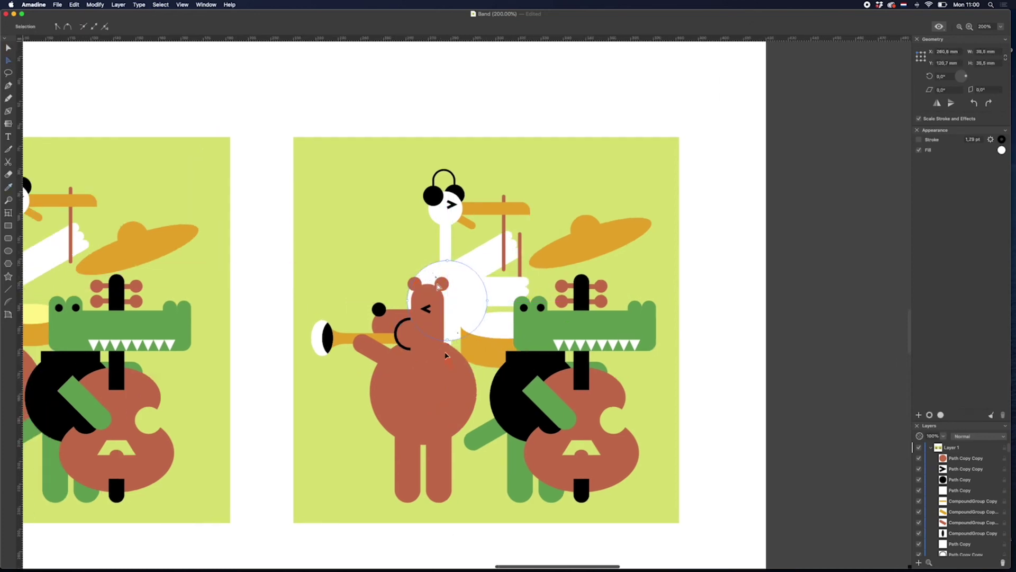
{"action": "left_click_drag", "start_coordinate": [402, 343], "coordinate": [400, 347]}
Draw a music note above the right cymbal from a black ellipse about 9 mm wide and a thin vertical stem.
{"action": "key", "text": "super+equal"}
{"action": "key", "text": "i"}
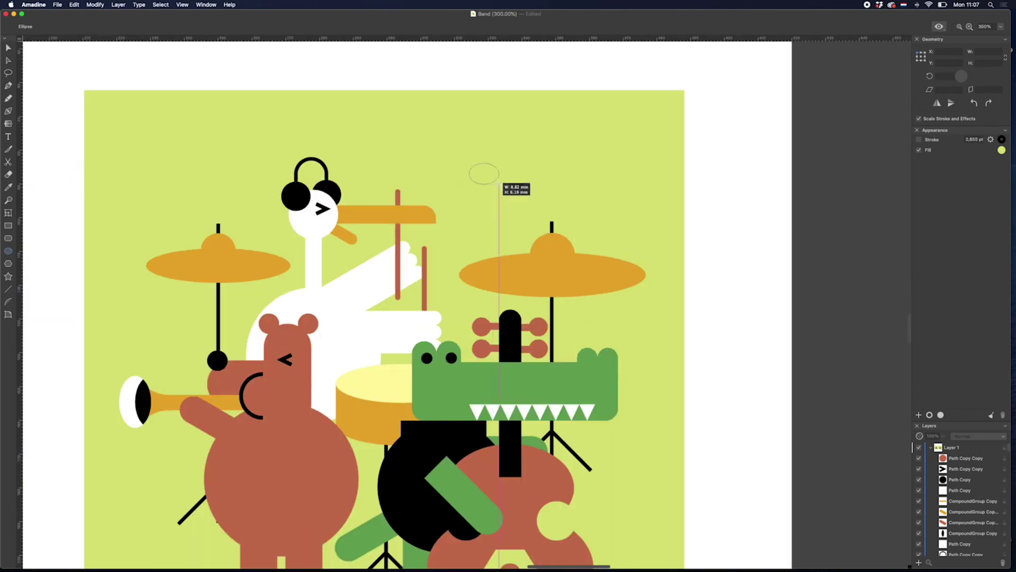
{"action": "mouse_move", "coordinate": [469, 163]}
{"action": "left_mouse_down"}
{"action": "mouse_move", "coordinate": [492, 180]}
{"action": "mouse_move", "coordinate": [486, 169]}
{"action": "mouse_move", "coordinate": [526, 183]}
{"action": "mouse_move", "coordinate": [495, 135]}
{"action": "left_mouse_up"}
{"action": "key", "text": "v"}
{"action": "key", "text": "backslash"}
{"action": "left_click", "coordinate": [540, 196]}
{"action": "key", "text": "Delete"}
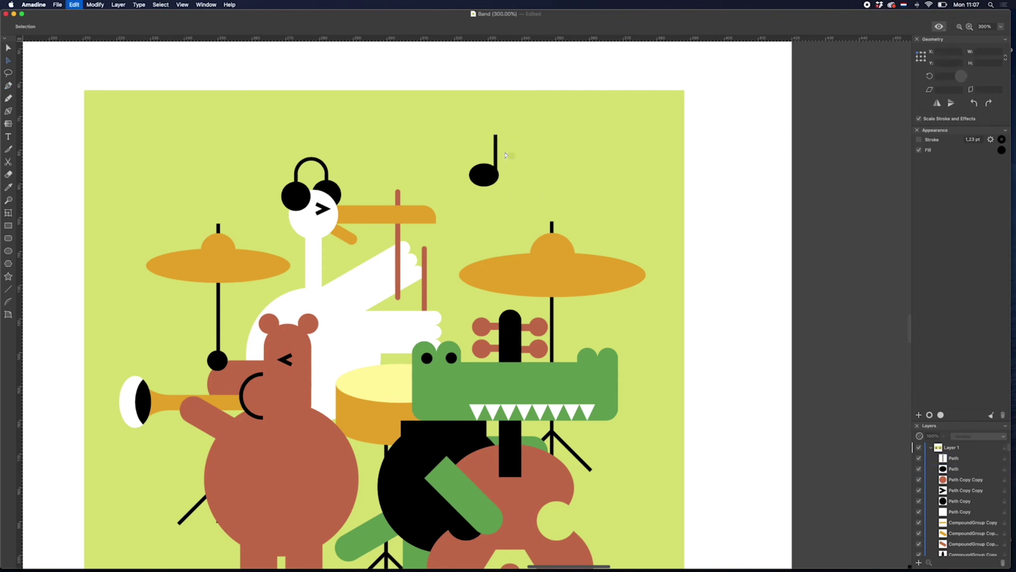
Duplicate the note to its lower right and join the two stems with a black rectangular beam.
{"action": "left_click_drag", "start_coordinate": [483, 182], "coordinate": [506, 185]}
{"action": "key", "text": "super+shift+a"}
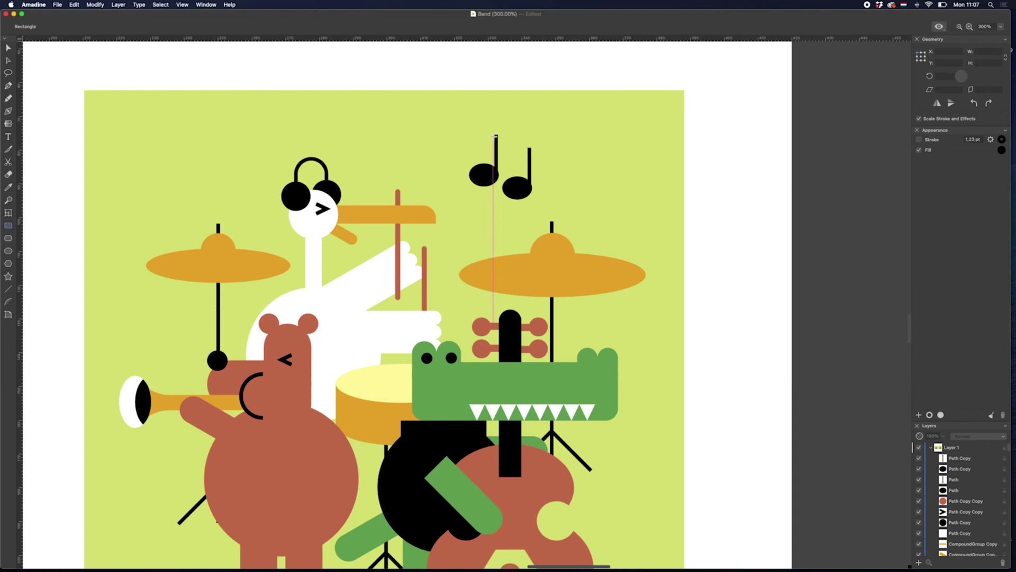
{"action": "left_click_drag", "start_coordinate": [529, 150], "coordinate": [530, 150]}
{"action": "scroll", "coordinate": [529, 150], "scroll_direction": "up", "scroll_amount": 5}
Copy one note head with its stem to the right of the beamed pair as a single note.
{"action": "key", "text": "v"}
{"action": "left_click", "coordinate": [347, 258]}
{"action": "left_click", "coordinate": [362, 224], "text": "shift"}
{"action": "mouse_move", "coordinate": [340, 261]}
{"action": "left_mouse_down"}
{"action": "mouse_move", "coordinate": [555, 240]}
{"action": "mouse_move", "coordinate": [562, 218]}
{"action": "left_mouse_up"}
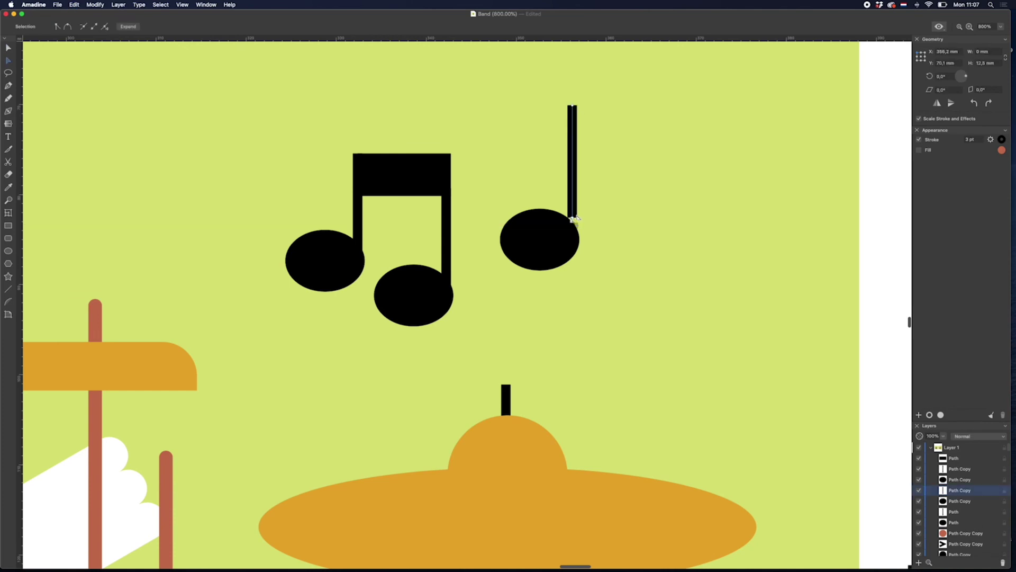
Select both note heads, both stems and the beam of the double note and group them.
{"action": "left_click", "coordinate": [413, 297]}
{"action": "left_click", "coordinate": [324, 260], "text": "shift"}
{"action": "left_click", "coordinate": [358, 222], "text": "shift"}
{"action": "left_click", "coordinate": [391, 176], "text": "shift"}
{"action": "left_click", "coordinate": [446, 232], "text": "shift"}
{"action": "key", "text": "super+g"}
Place copies of the grouped double note beside the single note and in the illustration's lower right corner.
{"action": "left_click_drag", "start_coordinate": [413, 195], "coordinate": [715, 231]}
{"action": "key", "text": "super+minus"}
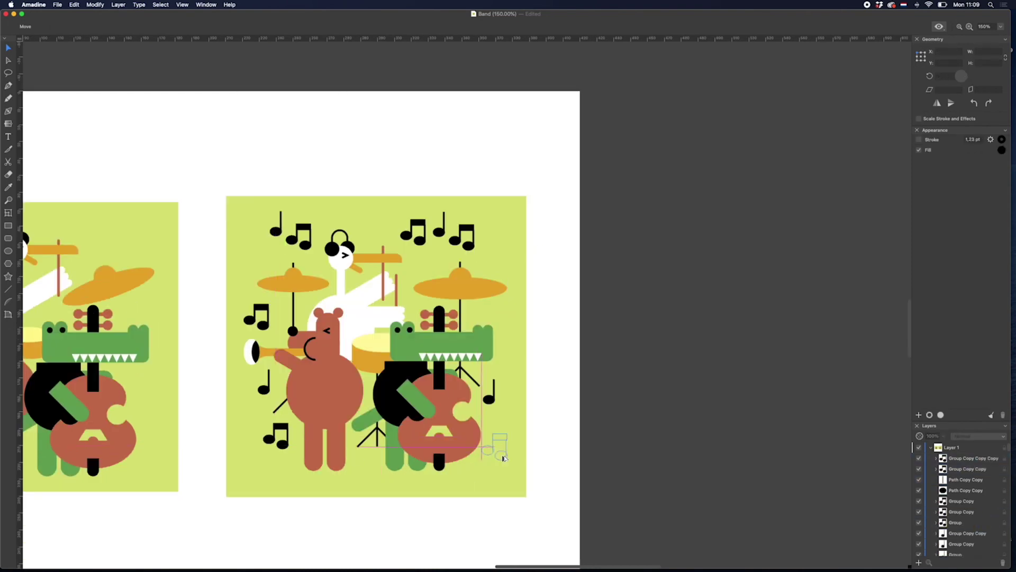
{"action": "left_click_drag", "start_coordinate": [503, 457], "coordinate": [504, 458]}
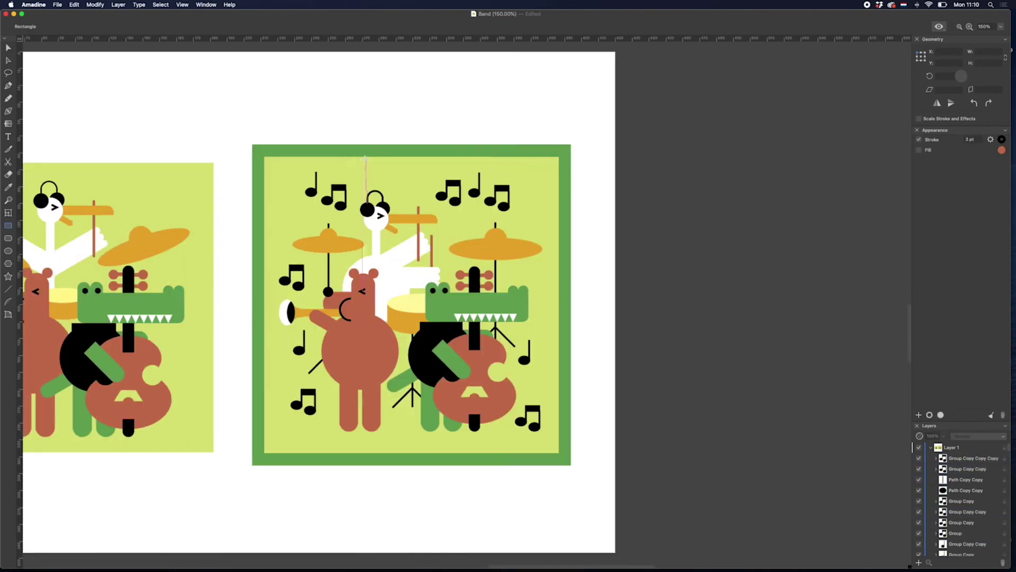
Draw a banner rectangle at the top centre inside the green frame, fill it with the cymbal's orange and place it behind the notes.
{"action": "mouse_move", "coordinate": [351, 157]}
{"action": "left_mouse_down"}
{"action": "mouse_move", "coordinate": [479, 179]}
{"action": "mouse_move", "coordinate": [465, 187]}
{"action": "left_mouse_up"}
{"action": "key", "text": "i"}
{"action": "left_click", "coordinate": [495, 238]}
{"action": "key", "text": "super+shift+bracketleft"}
{"action": "left_click", "coordinate": [449, 195]}
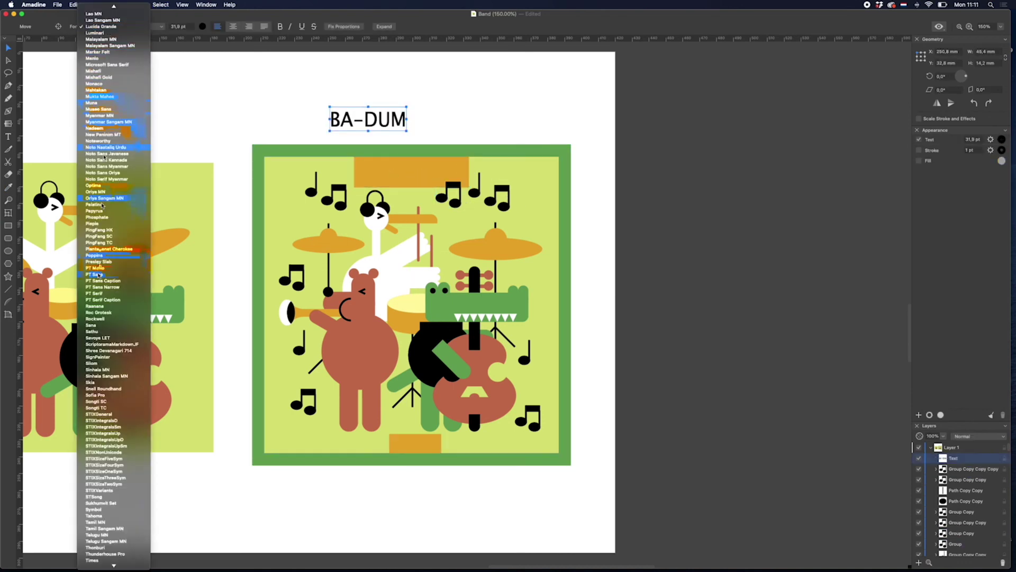
Set the BA-DUM text in Poppins Bold on the upper orange banner and give it the bear's reddish brown.
{"action": "left_click", "coordinate": [100, 274]}
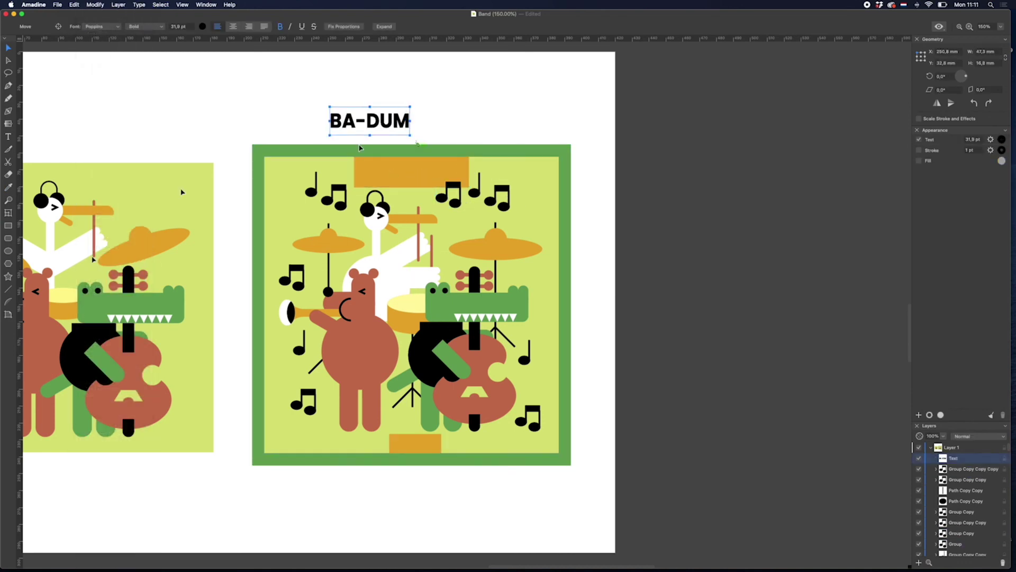
{"action": "left_click_drag", "start_coordinate": [402, 127], "coordinate": [439, 180]}
{"action": "key", "text": "i"}
{"action": "left_click", "coordinate": [398, 246]}
{"action": "key", "text": "v"}
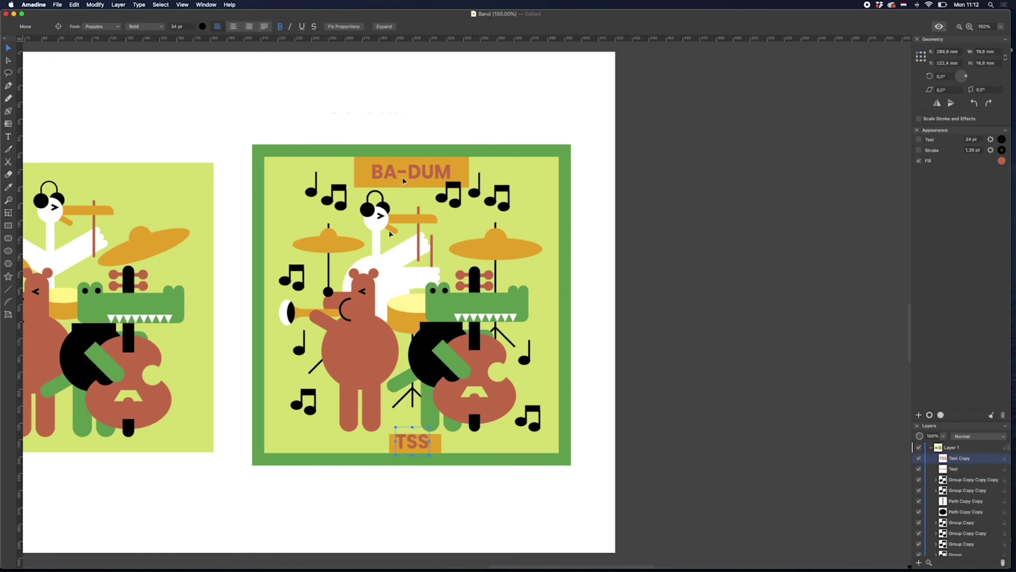
Recolour the TSS text black and its banner white, and position the text inside the banner.
{"action": "key", "text": "Escape"}
{"action": "scroll", "coordinate": [404, 424], "scroll_direction": "up", "scroll_amount": 5}
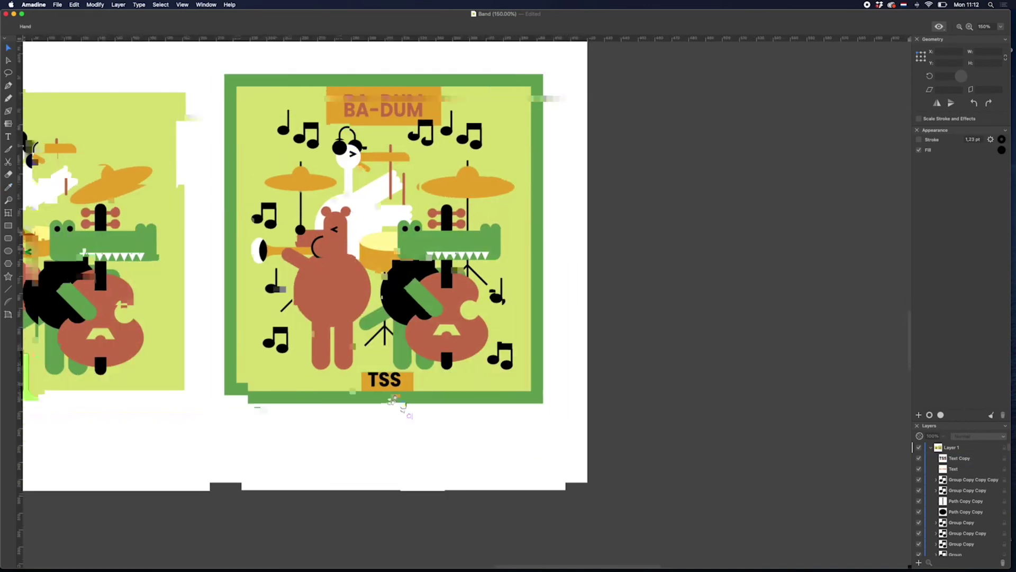
{"action": "scroll", "coordinate": [373, 433], "scroll_direction": "up", "scroll_amount": 3}
{"action": "left_click", "coordinate": [333, 463]}
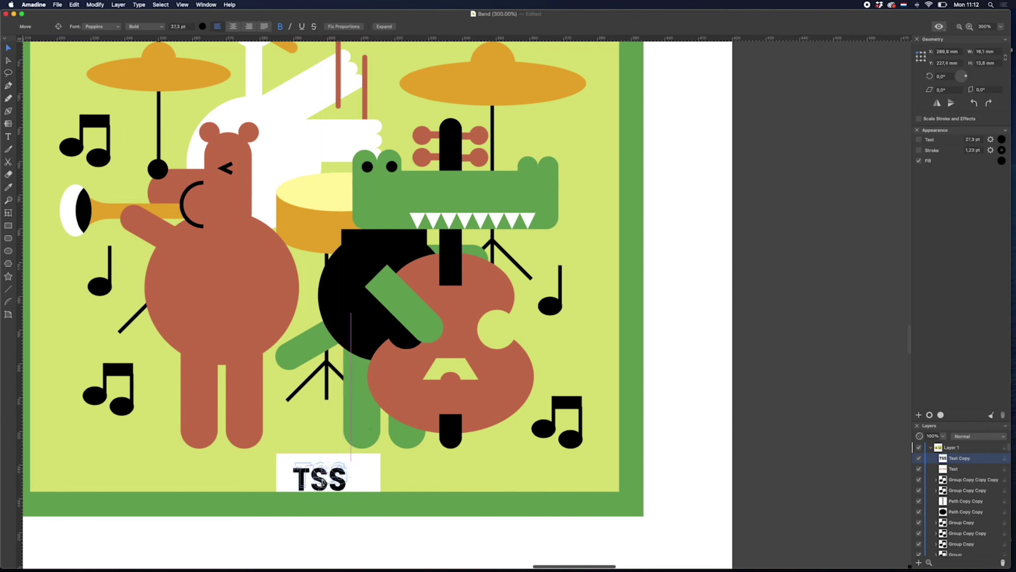
{"action": "key", "text": "Escape"}
{"action": "scroll", "coordinate": [335, 476], "scroll_direction": "down", "scroll_amount": 5}
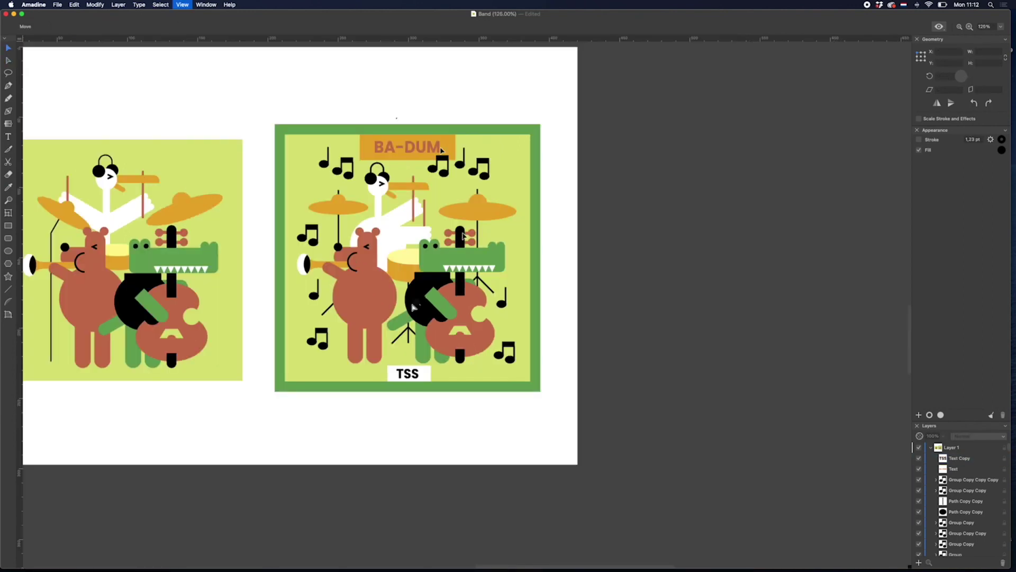